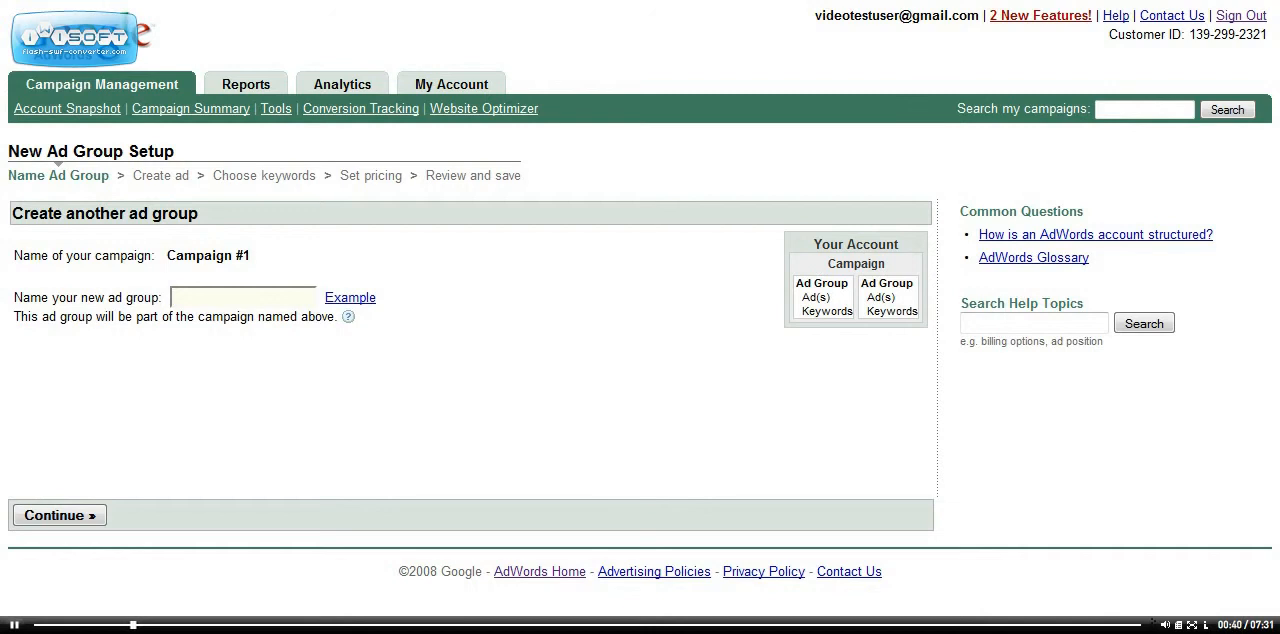
# Name the new ad group "jabra bluetooth headset" and continue to ad creation
pyautogui.write('jab')
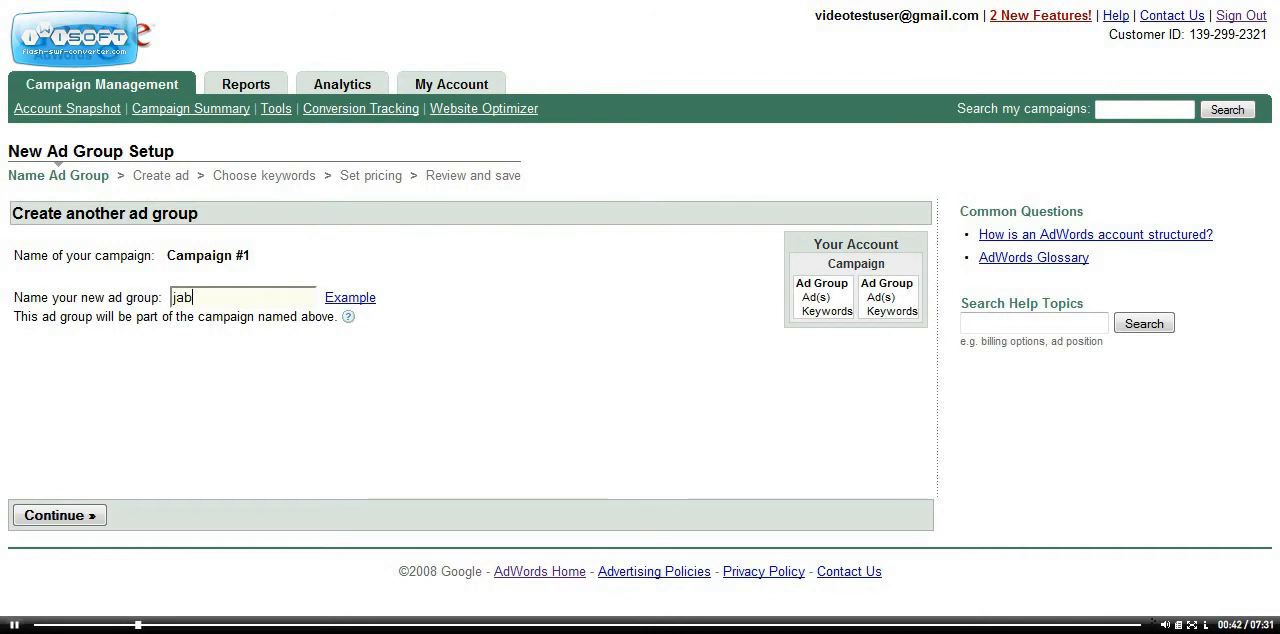
pyautogui.write('ra blue')
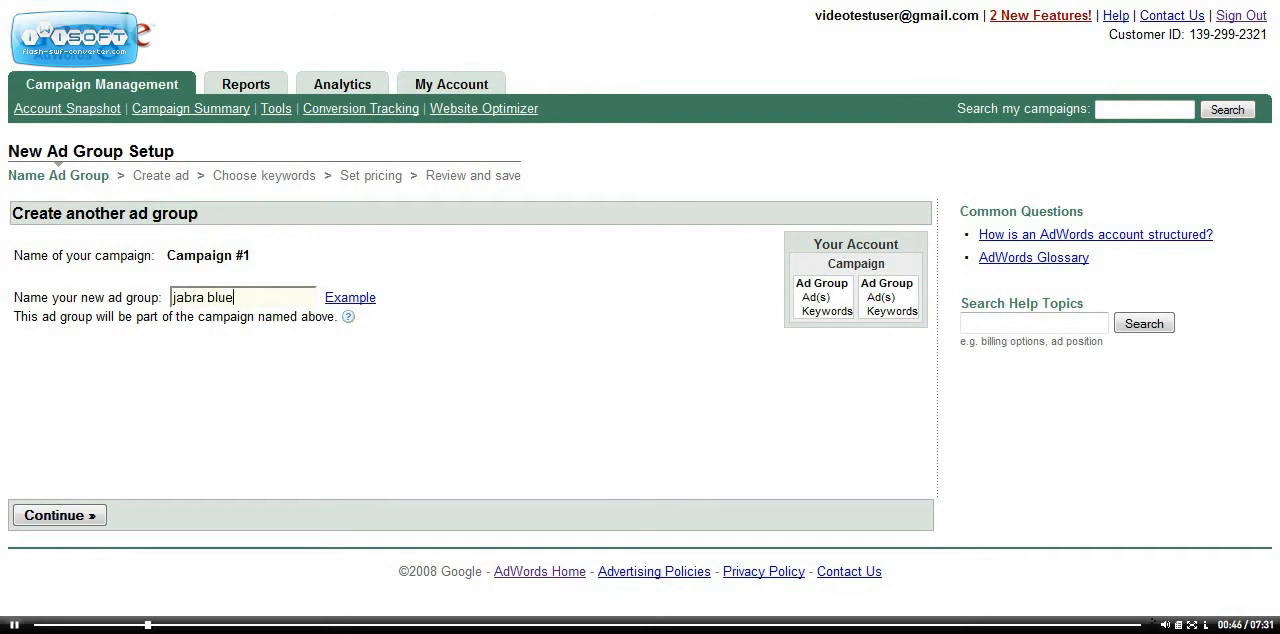
pyautogui.write('tooth he')
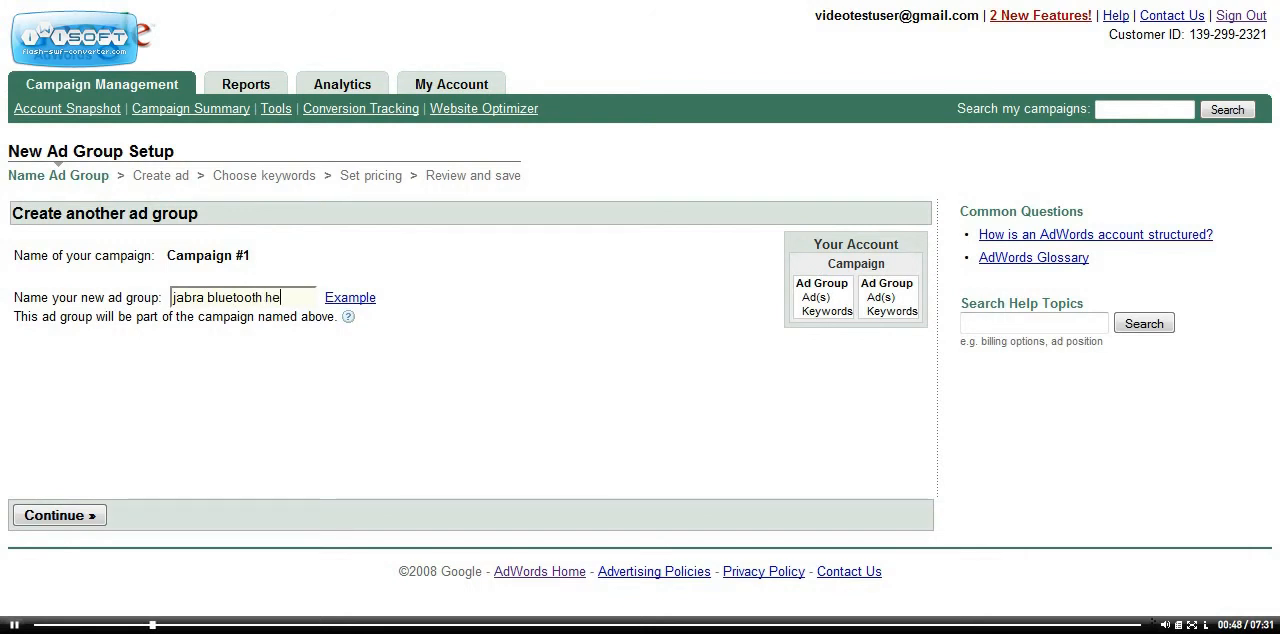
pyautogui.write('adset')
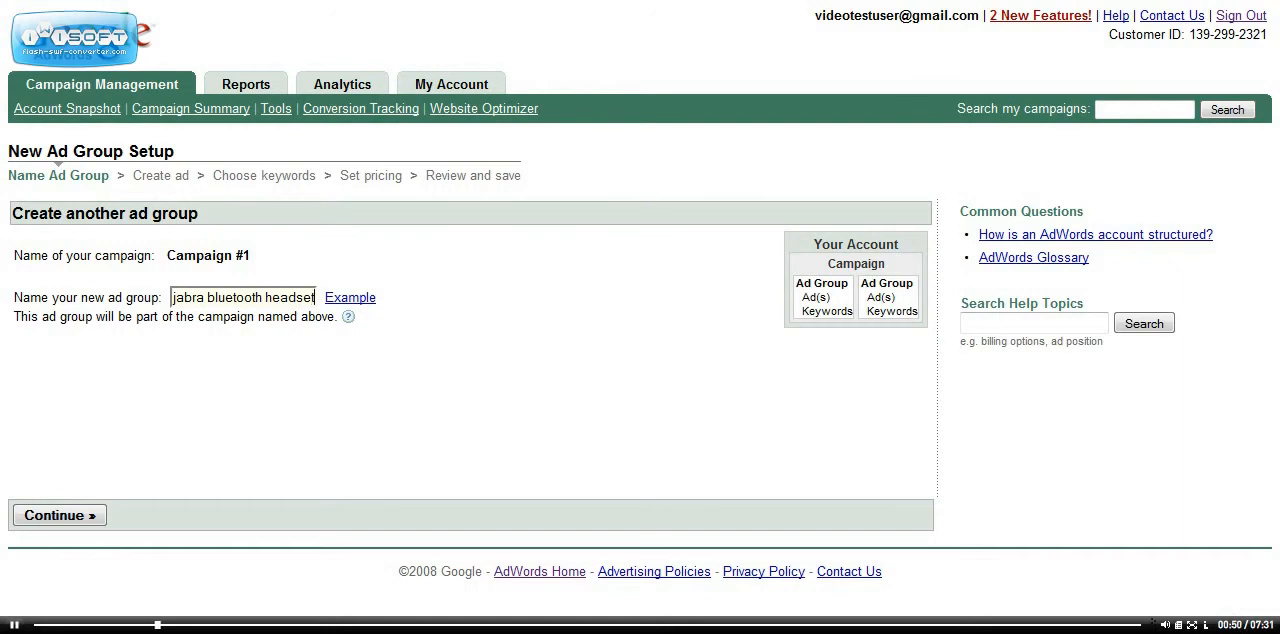
pyautogui.press('Return')
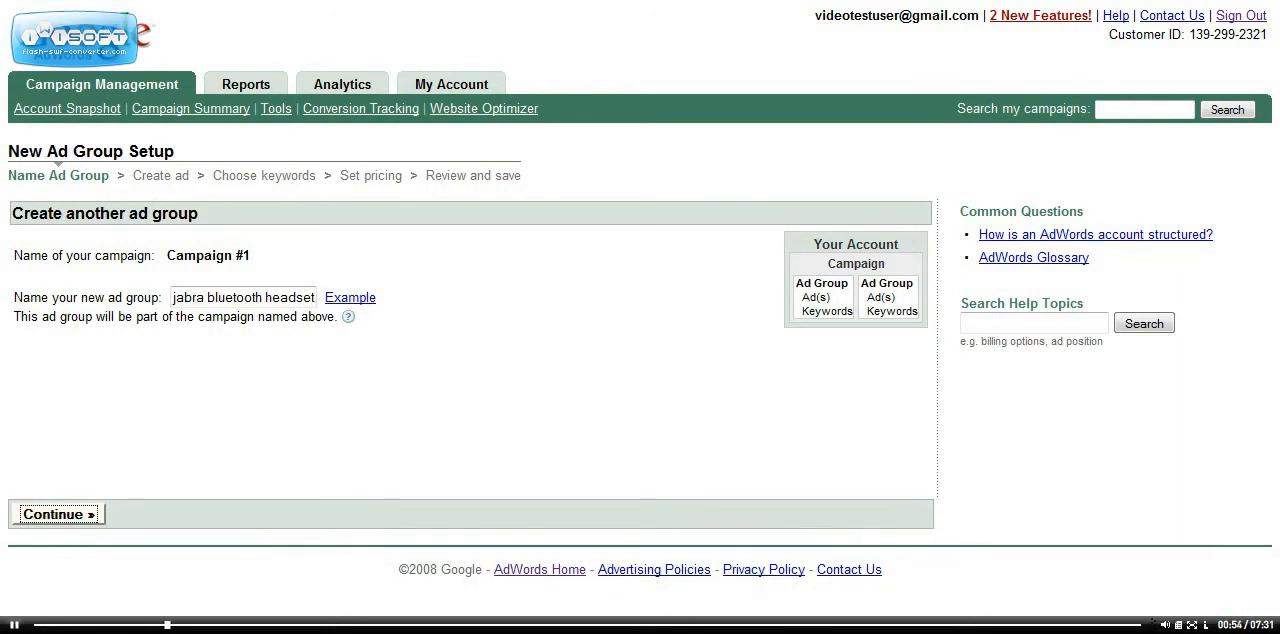
pyautogui.press('Return')
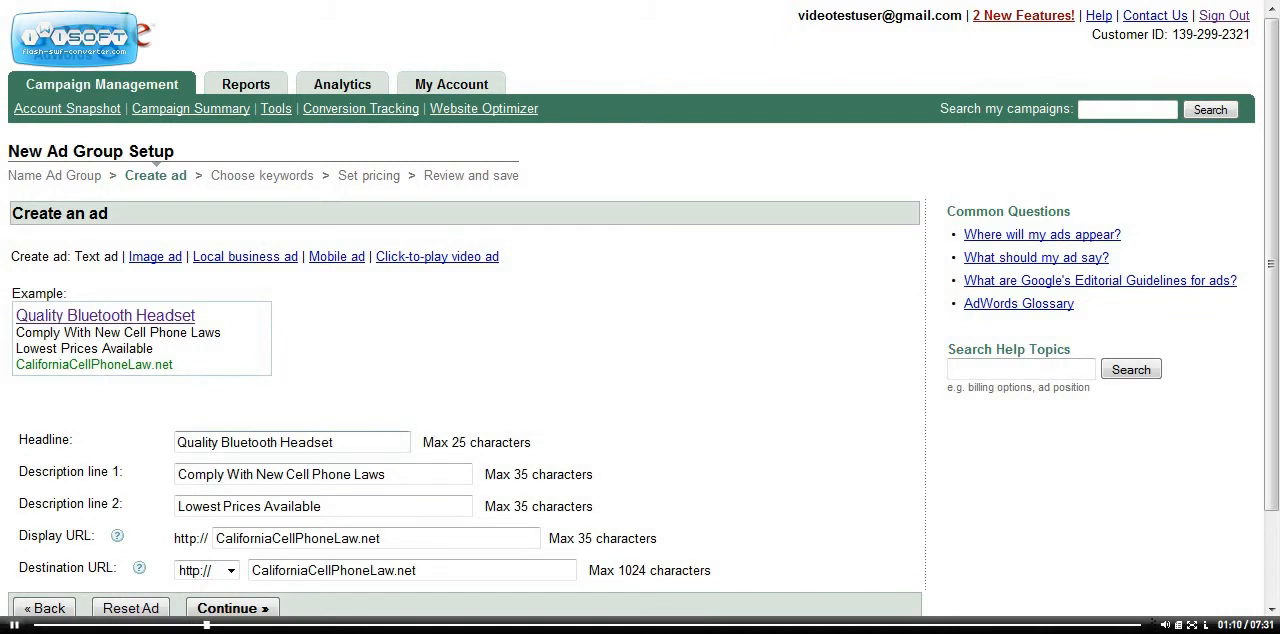
# Change the ad headline to "Jabra Bluetooth Headset" and description line 1 to "Newest Jabra Headsets On Market"
pyautogui.moveTo(219, 442); pyautogui.dragTo(176, 442)
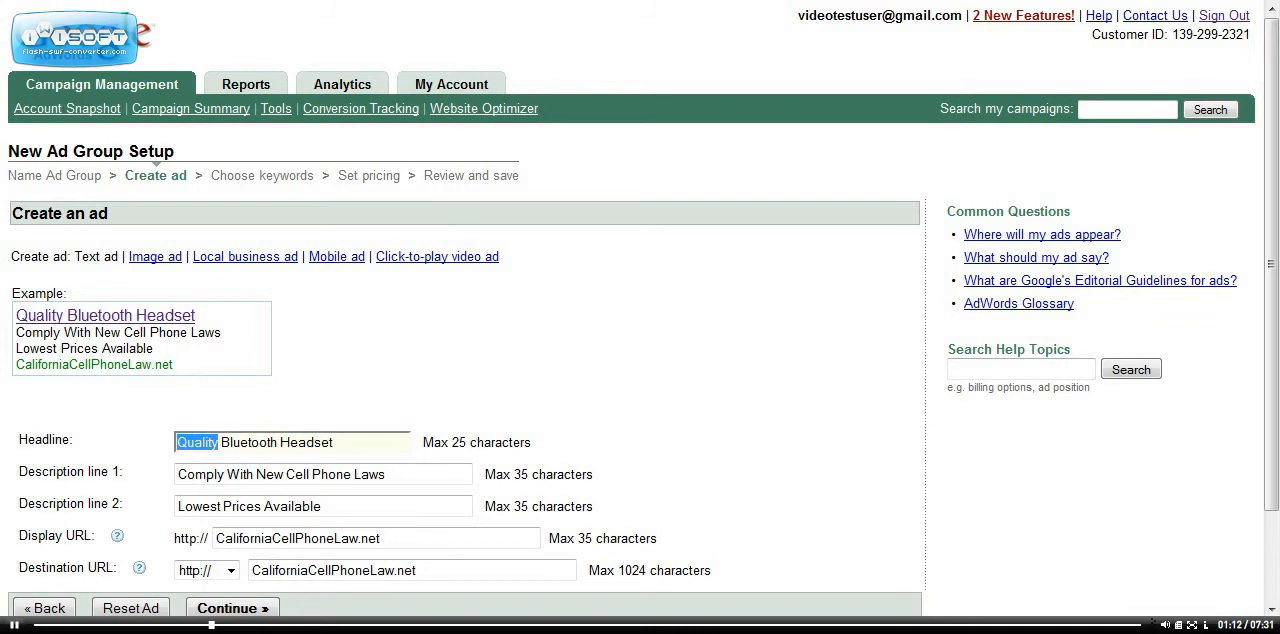
pyautogui.write('Jabra')
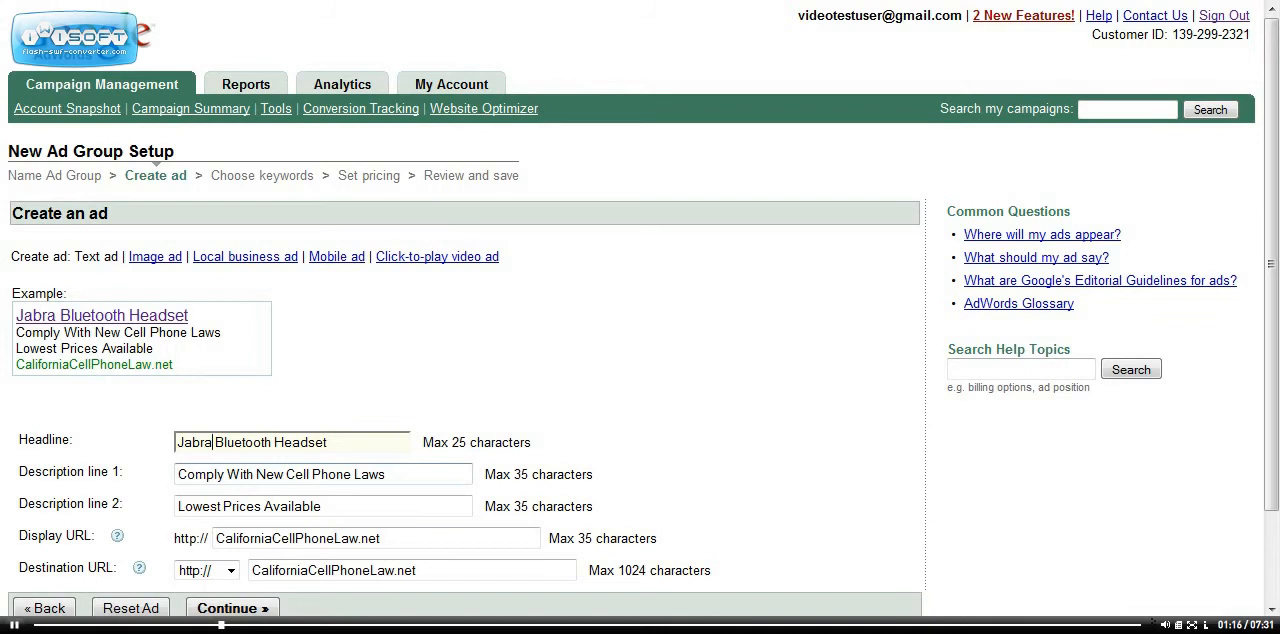
pyautogui.click(387, 474)
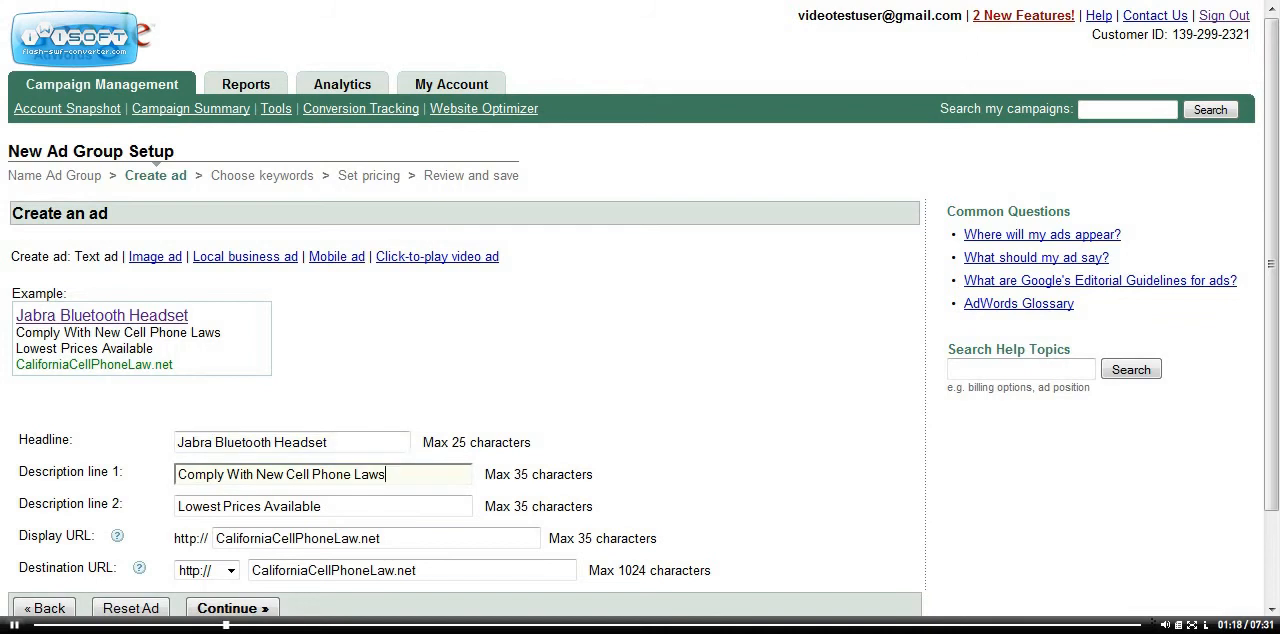
pyautogui.press('BackSpace')
pyautogui.press('BackSpace')
pyautogui.press('BackSpace')
pyautogui.press('BackSpace')
pyautogui.press('BackSpace')
pyautogui.press('BackSpace')
pyautogui.press('BackSpace')
pyautogui.press('BackSpace')
pyautogui.press('BackSpace')
pyautogui.press('BackSpace')
pyautogui.press('BackSpace')
pyautogui.press('BackSpace')
pyautogui.press('BackSpace')
pyautogui.press('BackSpace')
pyautogui.press('BackSpace')
pyautogui.press('BackSpace')
pyautogui.press('BackSpace')
pyautogui.press('BackSpace')
pyautogui.press('BackSpace')
pyautogui.press('BackSpace')
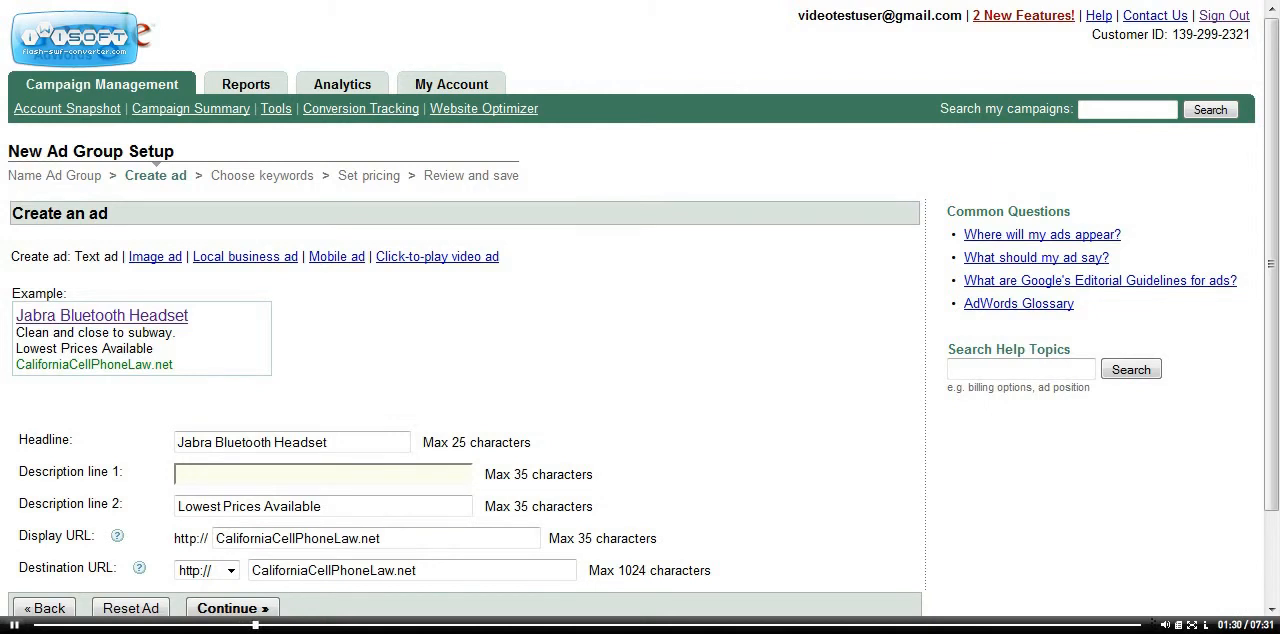
pyautogui.write('Newst')
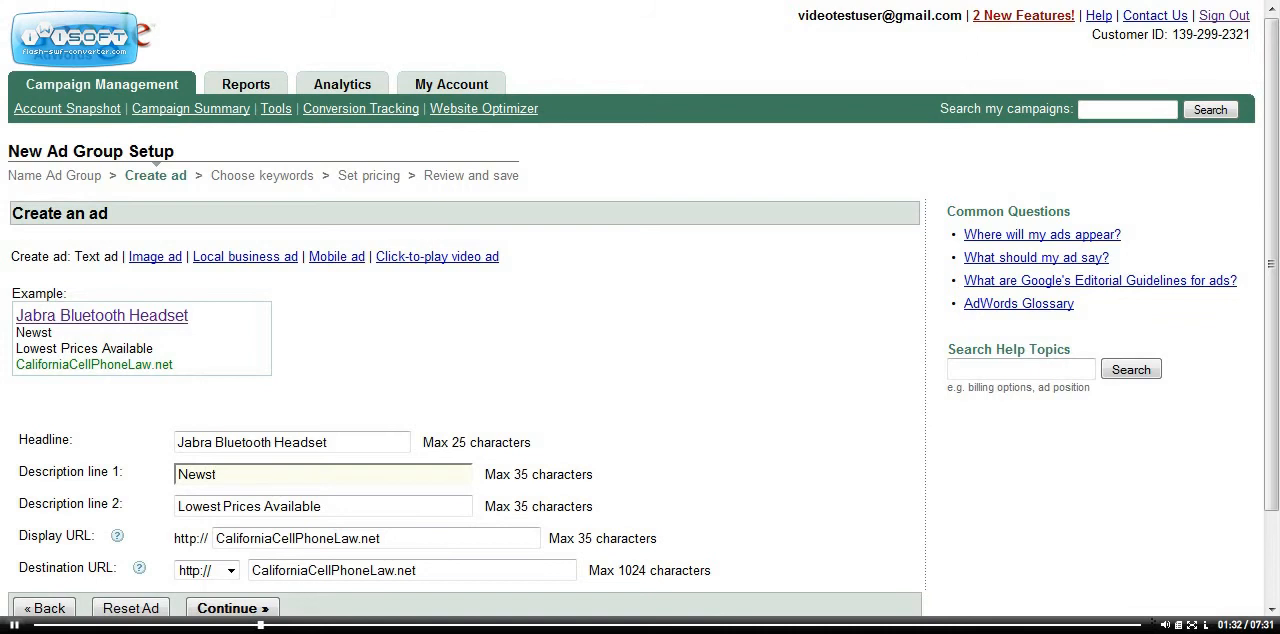
pyautogui.press('BackSpace')
pyautogui.write('est')
pyautogui.press('BackSpace')
pyautogui.press('BackSpace')
pyautogui.press('BackSpace')
pyautogui.press('BackSpace')
pyautogui.write('est Jabra Headsets')
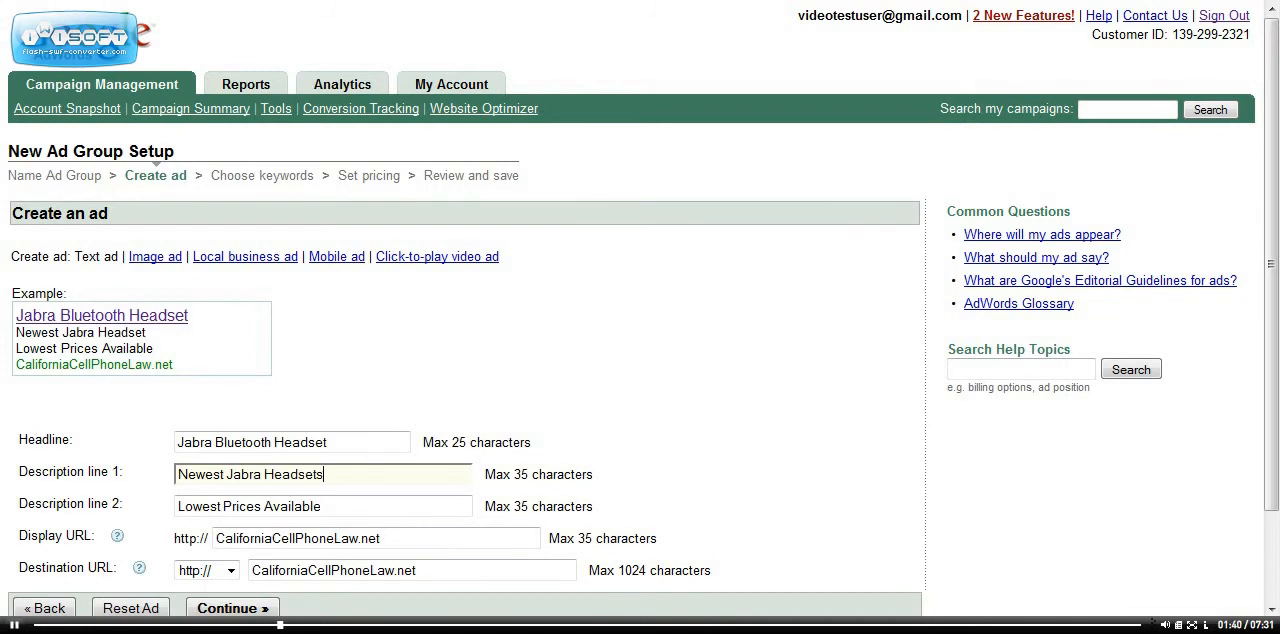
pyautogui.write(' On Marjet')
pyautogui.press('BackSpace')
pyautogui.press('BackSpace')
pyautogui.press('BackSpace')
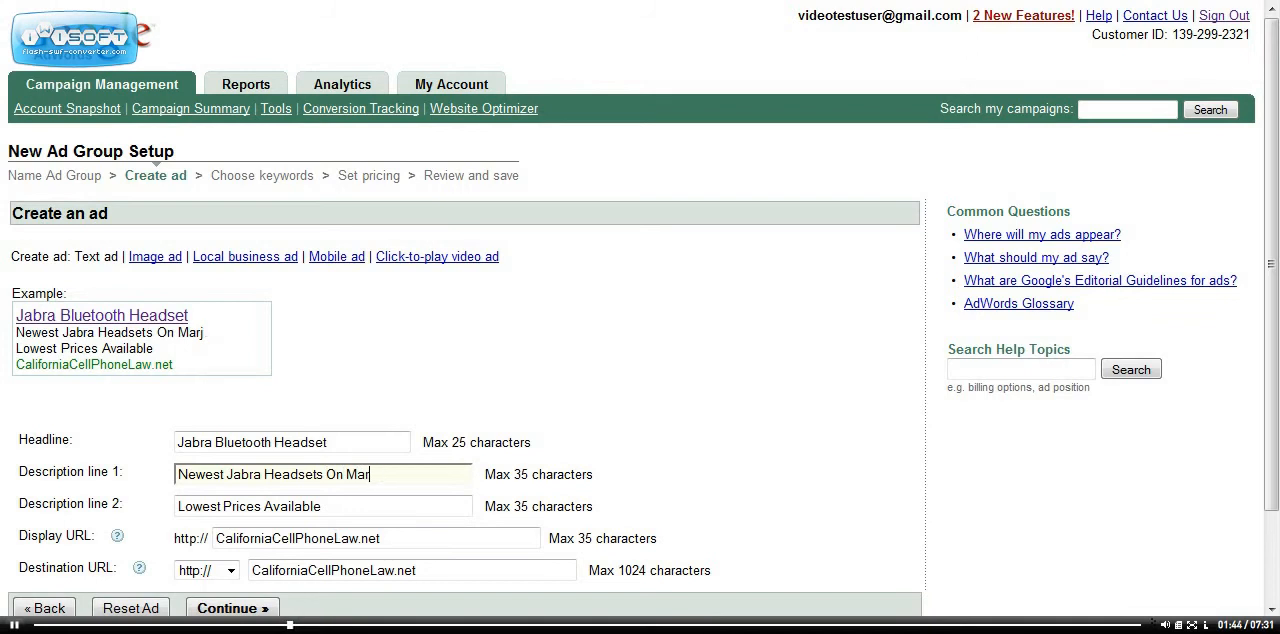
pyautogui.write('ket')
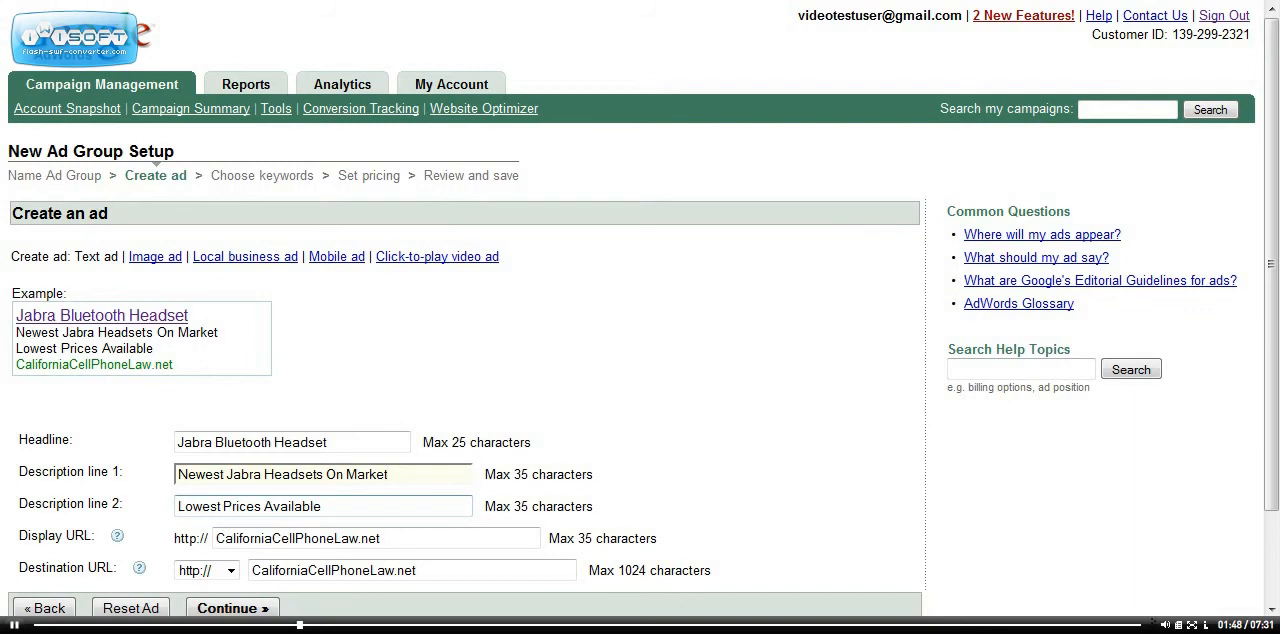
# Extend description line 2 to read "Lowest Prices Available Anywhere"
pyautogui.click(340, 506)
pyautogui.write('Ant')
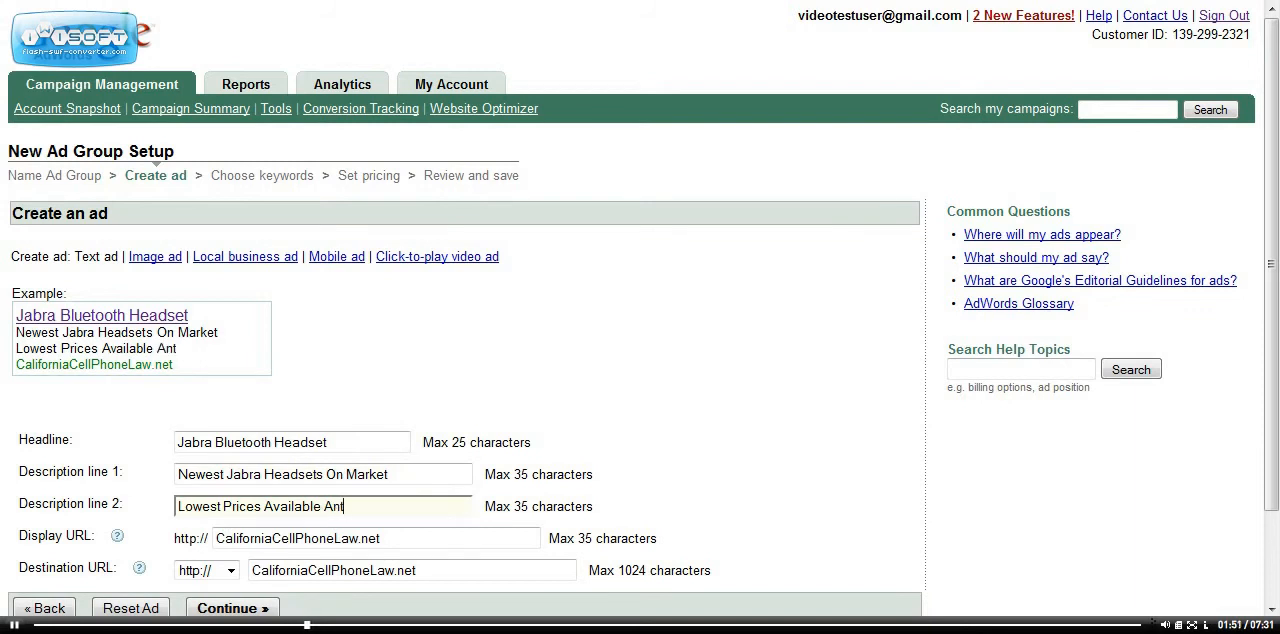
pyautogui.press('BackSpace')
pyautogui.write('yhwer')
pyautogui.write('ere')
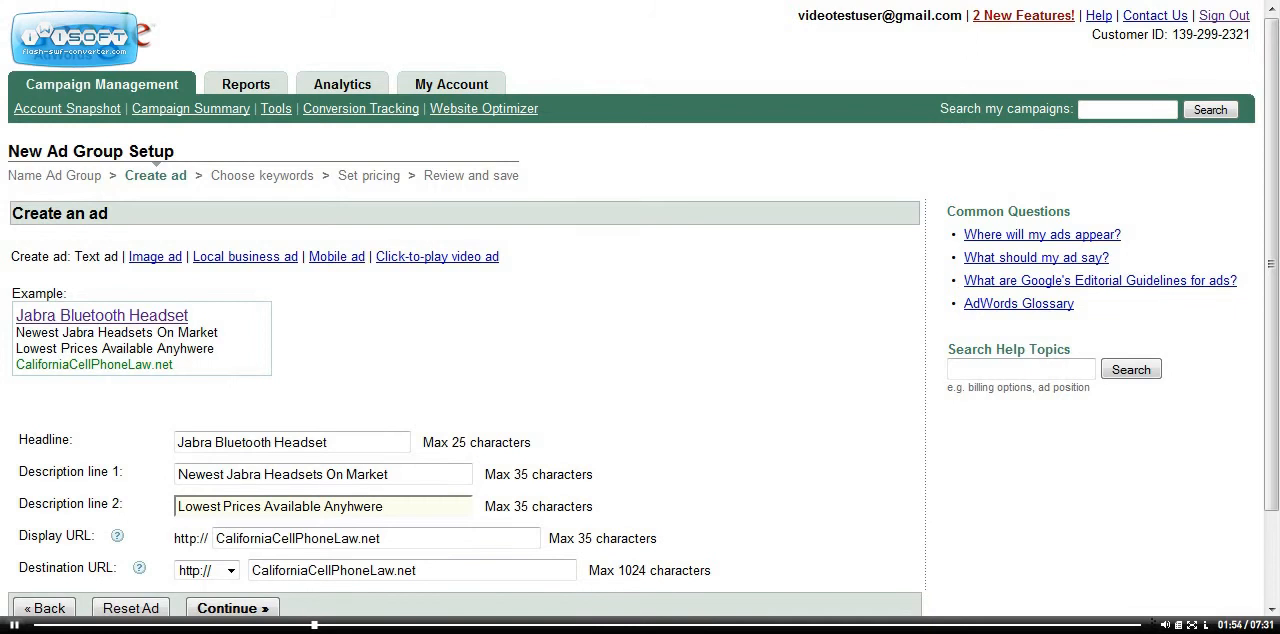
pyautogui.press('BackSpace')
pyautogui.press('BackSpace')
pyautogui.write('wh')
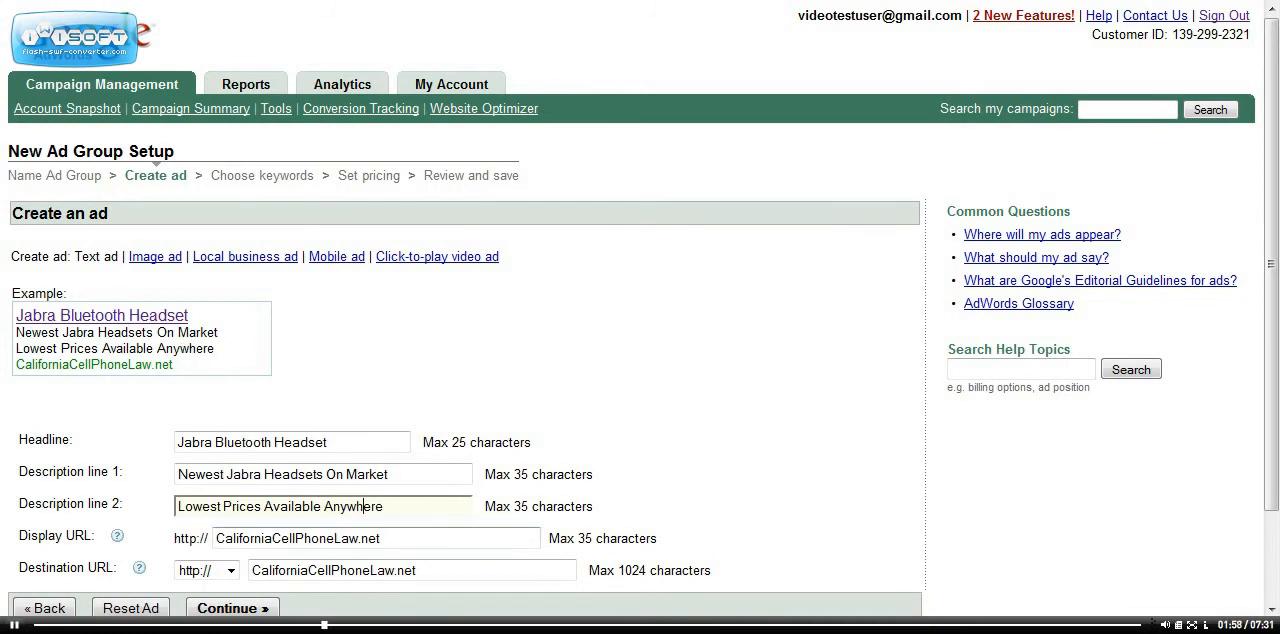
# Replace the ad's display URL with jabrabluetoothheadset.net
pyautogui.click(381, 538)
pyautogui.press('BackSpace')
pyautogui.press('BackSpace')
pyautogui.press('BackSpace')
pyautogui.press('BackSpace')
pyautogui.press('BackSpace')
pyautogui.press('BackSpace')
pyautogui.press('BackSpace')
pyautogui.press('BackSpace')
pyautogui.press('BackSpace')
pyautogui.press('BackSpace')
pyautogui.press('BackSpace')
pyautogui.press('BackSpace')
pyautogui.press('BackSpace')
pyautogui.press('BackSpace')
pyautogui.press('BackSpace')
pyautogui.press('BackSpace')
pyautogui.press('BackSpace')
pyautogui.press('BackSpace')
pyautogui.press('BackSpace')
pyautogui.press('BackSpace')
pyautogui.press('BackSpace')
pyautogui.press('BackSpace')
pyautogui.press('BackSpace')
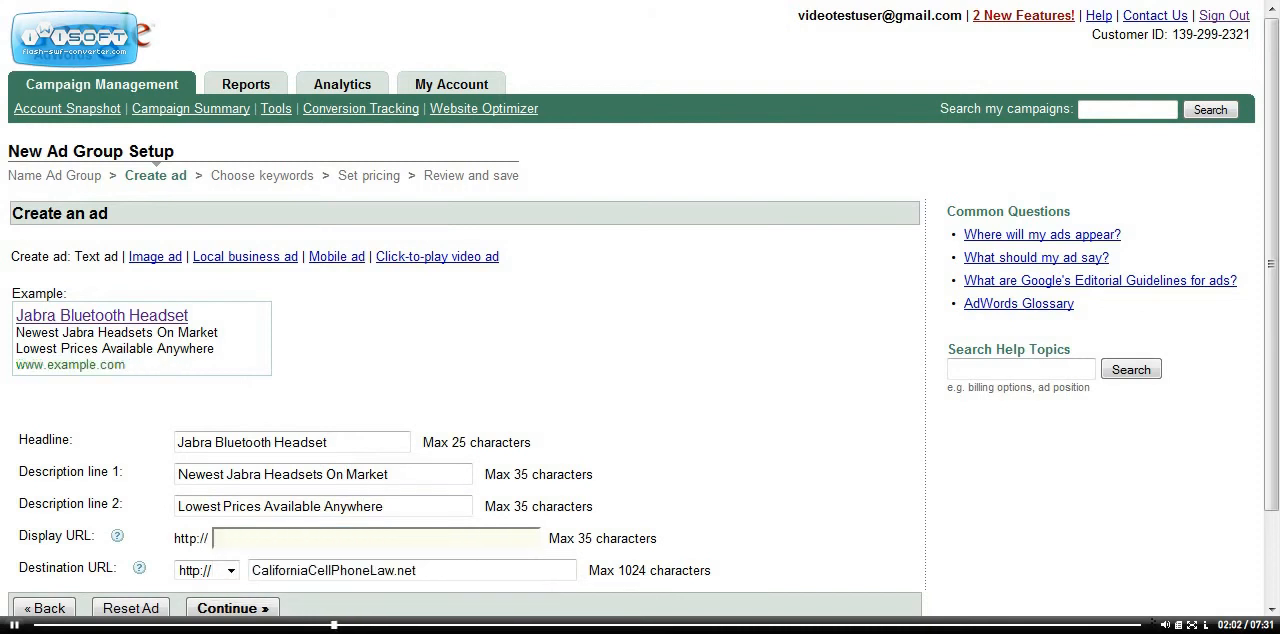
pyautogui.write('jabrab')
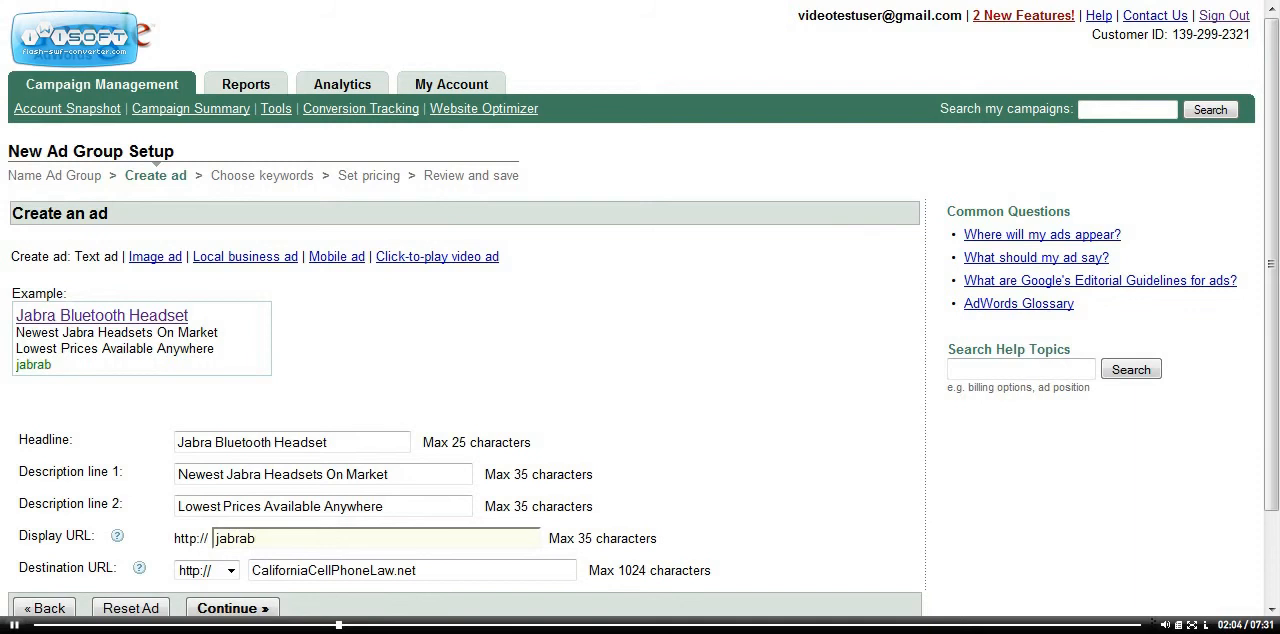
pyautogui.press('BackSpace')
pyautogui.write('bluetooth')
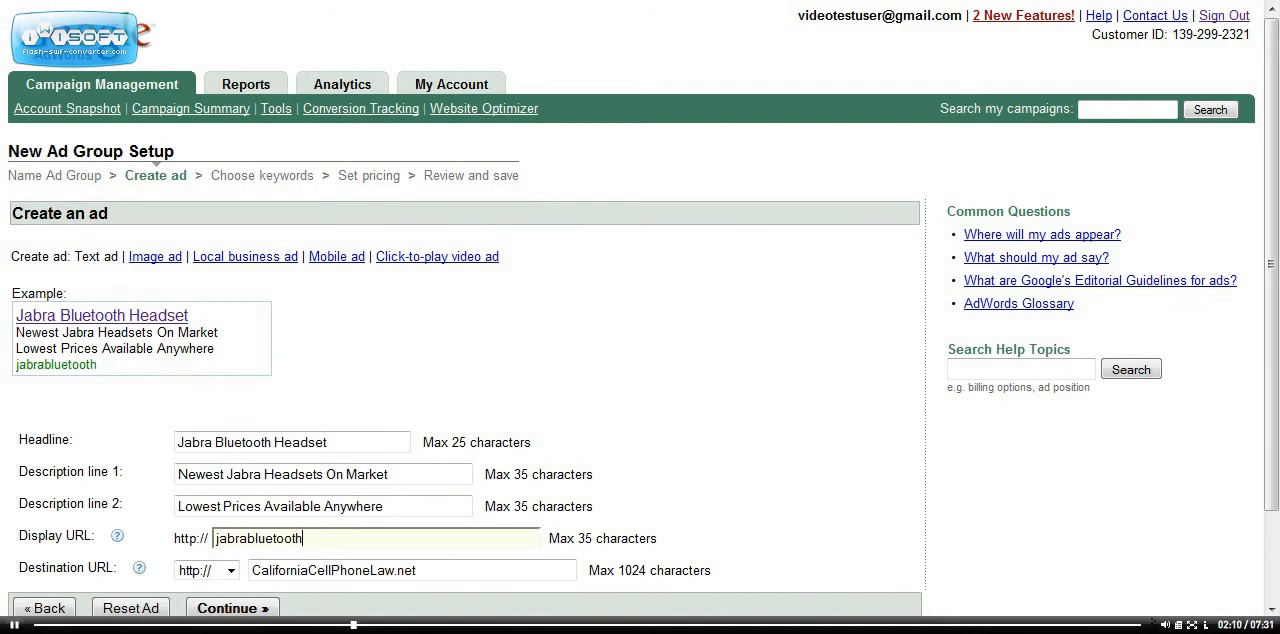
pyautogui.write('headset')
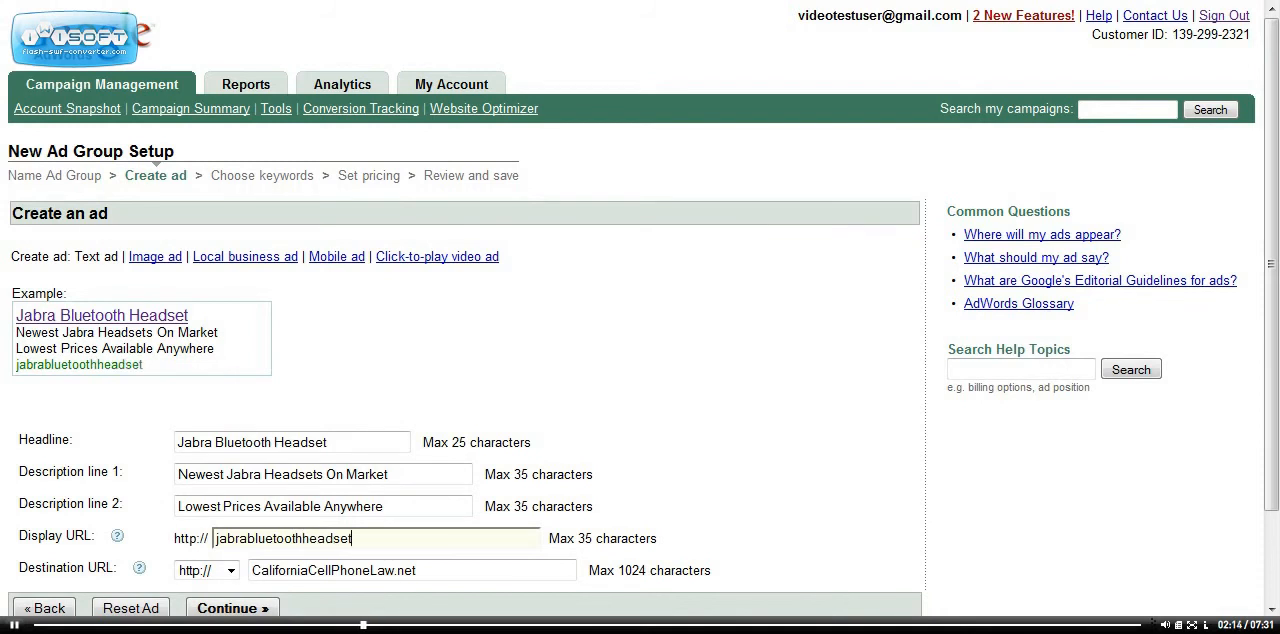
pyautogui.write('.net')
# Copy the display URL and use it to replace the destination URL, making it jabrabluetoothheadset.net
pyautogui.moveTo(374, 538); pyautogui.dragTo(214, 538)
pyautogui.hotkey('ctrl', 'c')
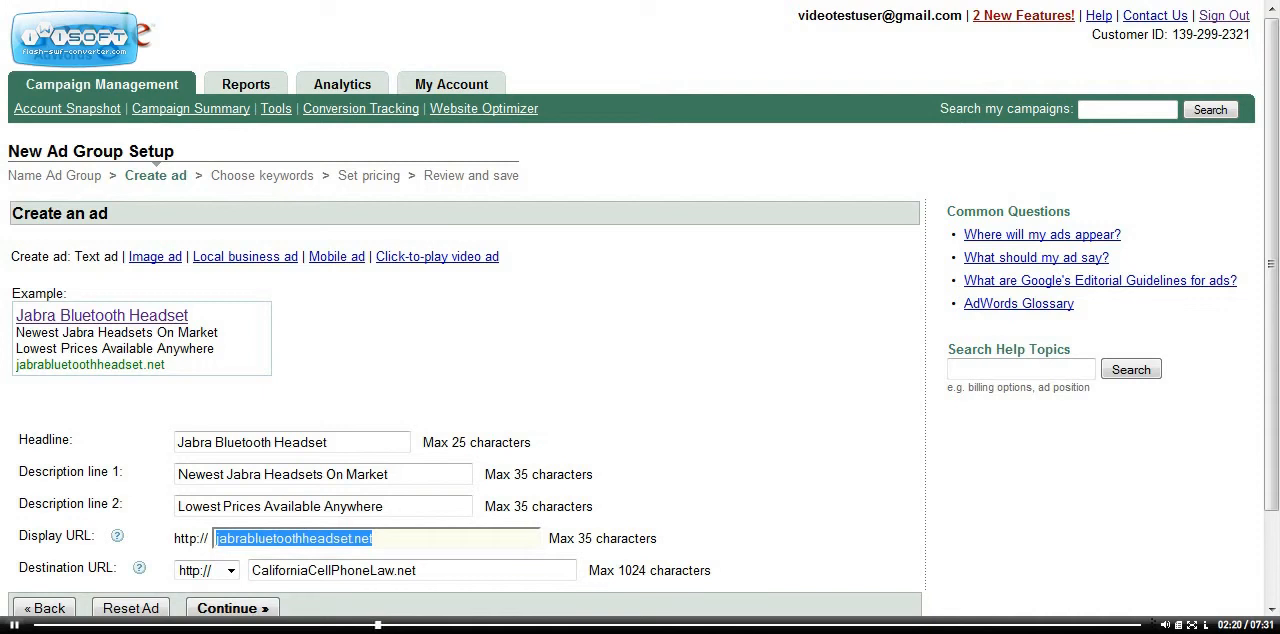
pyautogui.click(325, 570)
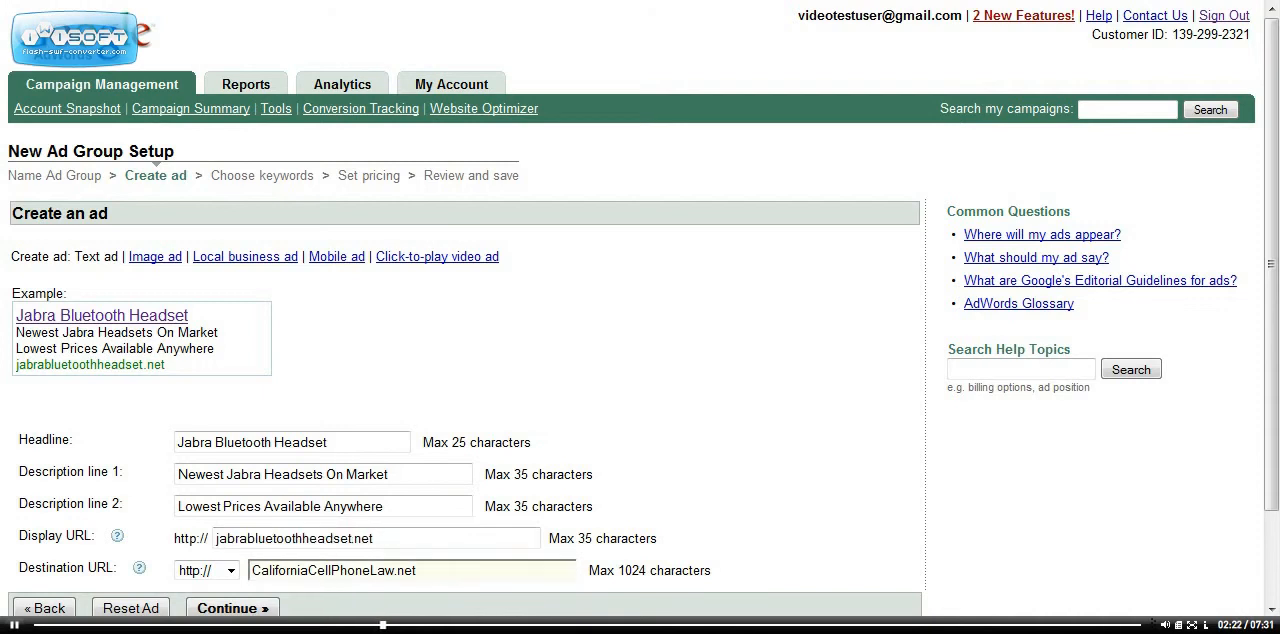
pyautogui.press('BackSpace')
pyautogui.press('BackSpace')
pyautogui.press('BackSpace')
pyautogui.press('BackSpace')
pyautogui.press('BackSpace')
pyautogui.press('BackSpace')
pyautogui.press('BackSpace')
pyautogui.press('BackSpace')
pyautogui.press('BackSpace')
pyautogui.press('BackSpace')
pyautogui.press('BackSpace')
pyautogui.press('BackSpace')
pyautogui.press('BackSpace')
pyautogui.press('BackSpace')
pyautogui.press('BackSpace')
pyautogui.press('BackSpace')
pyautogui.press('BackSpace')
pyautogui.press('BackSpace')
pyautogui.press('BackSpace')
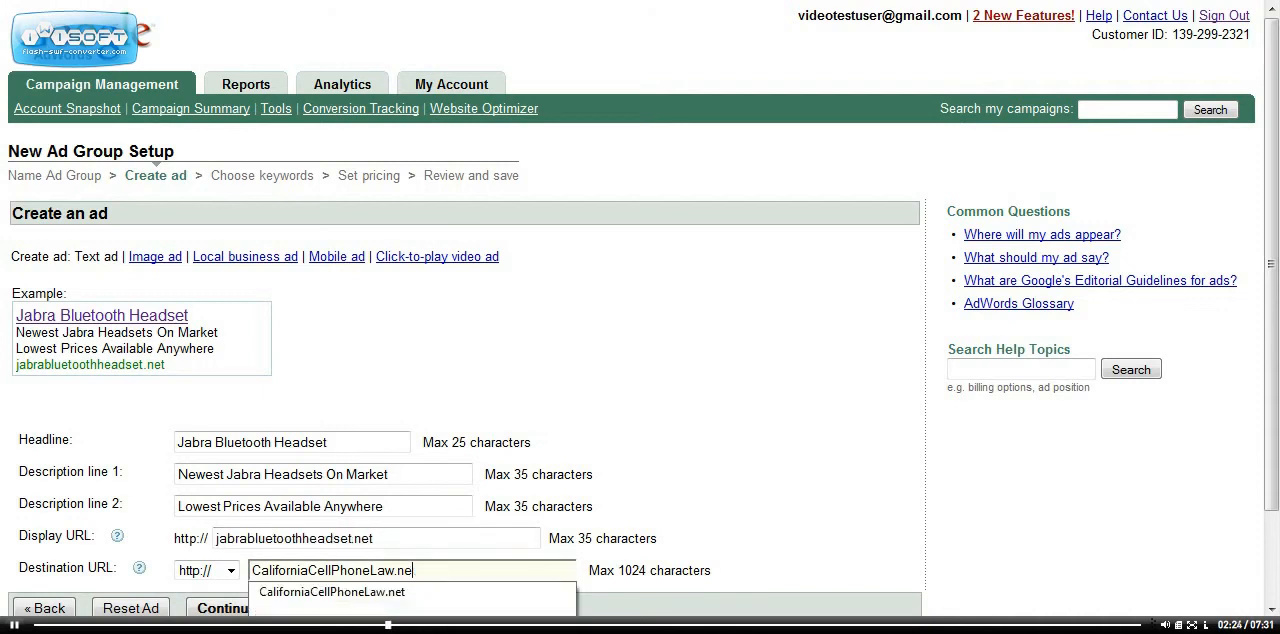
pyautogui.press('BackSpace')
pyautogui.press('BackSpace')
pyautogui.press('BackSpace')
pyautogui.press('BackSpace')
pyautogui.press('BackSpace')
pyautogui.press('BackSpace')
pyautogui.press('BackSpace')
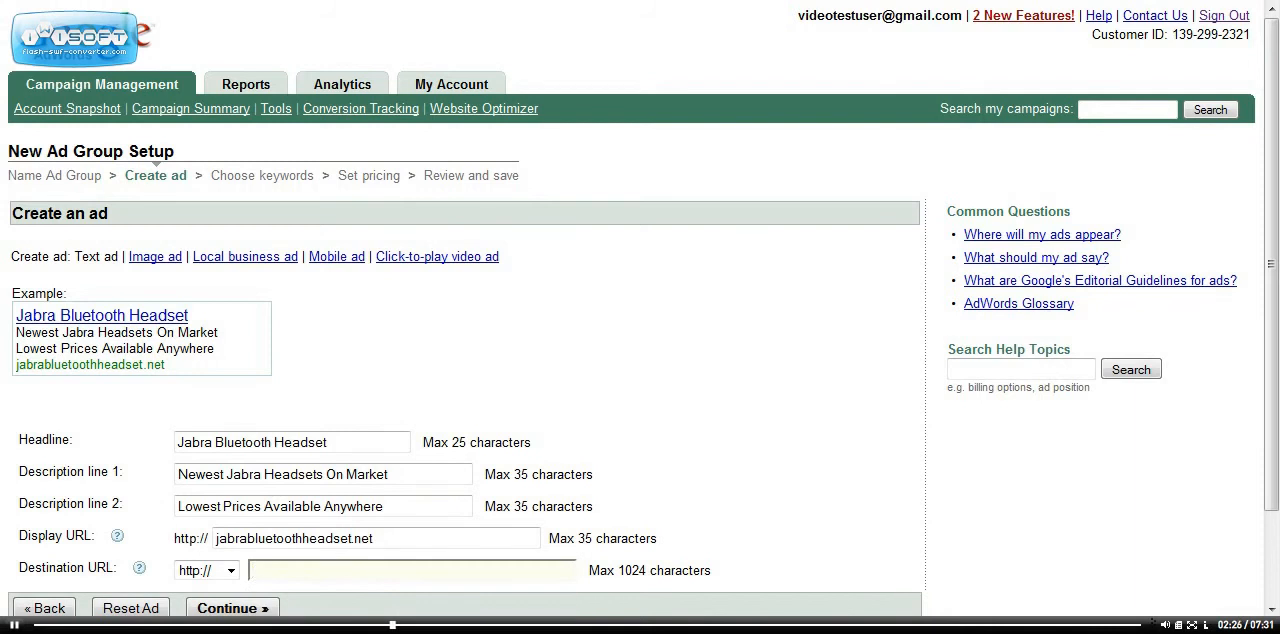
pyautogui.hotkey('ctrl', 'v')
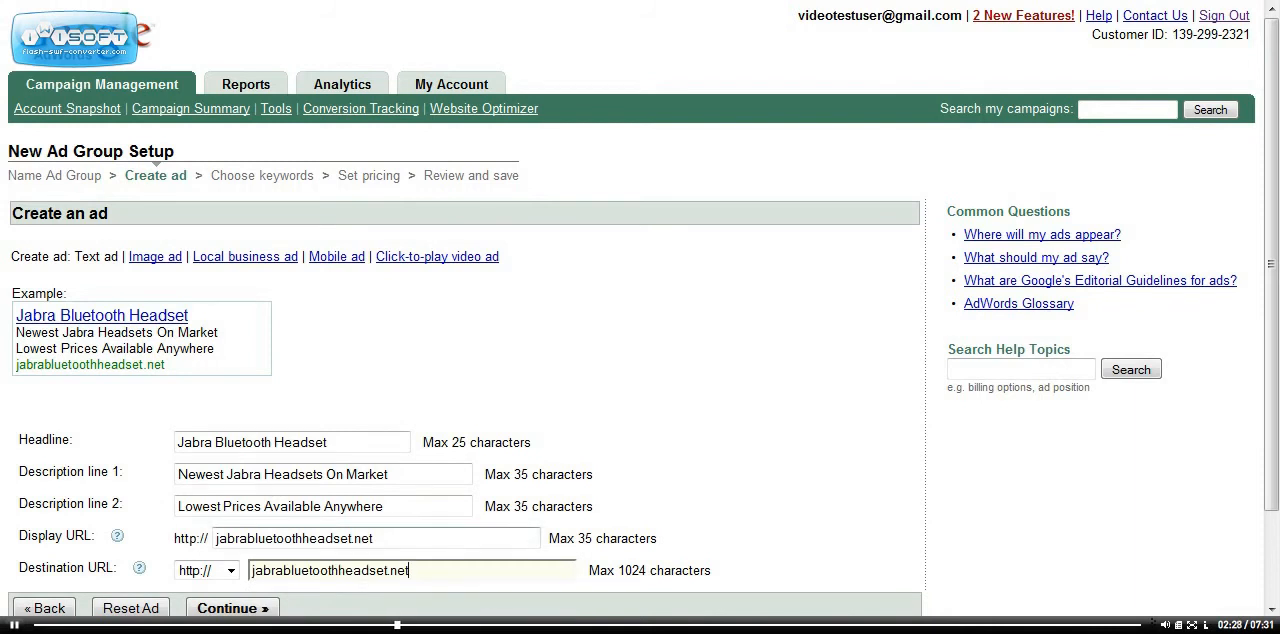
# Capitalize the first letter of each word in the display URL so it reads JabraBluetoothHeadset.net
pyautogui.hotkey('shift', 'Tab')
pyautogui.hotkey('shift', 'Tab')
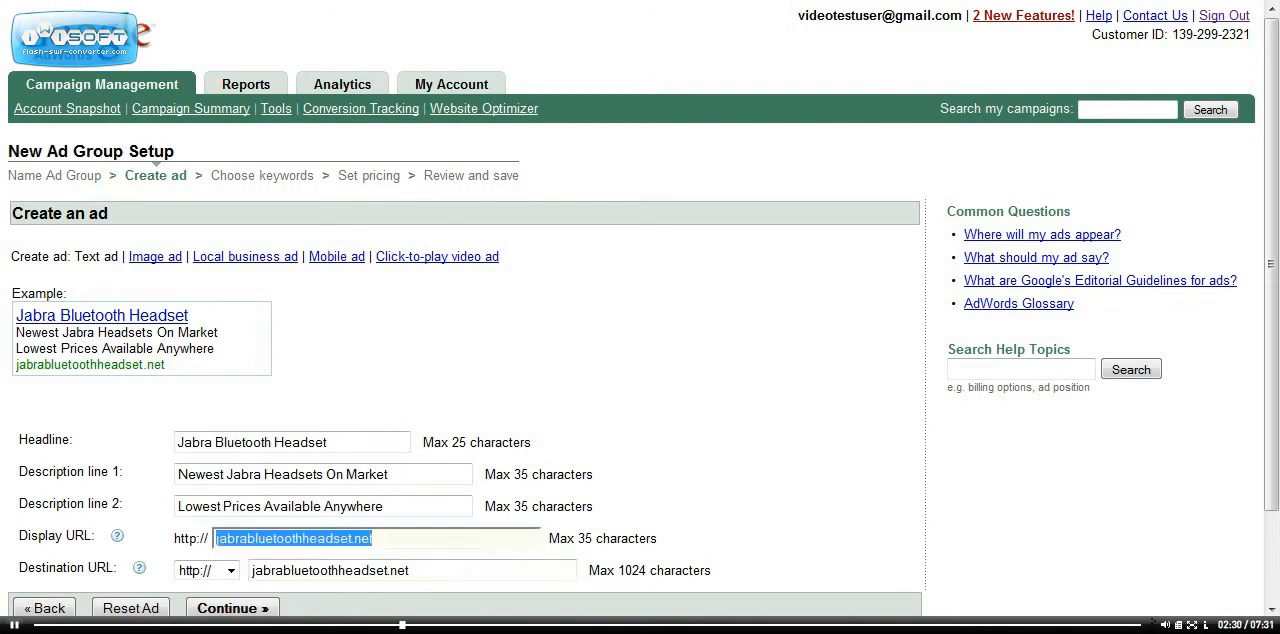
pyautogui.press('Home')
pyautogui.press('Delete')
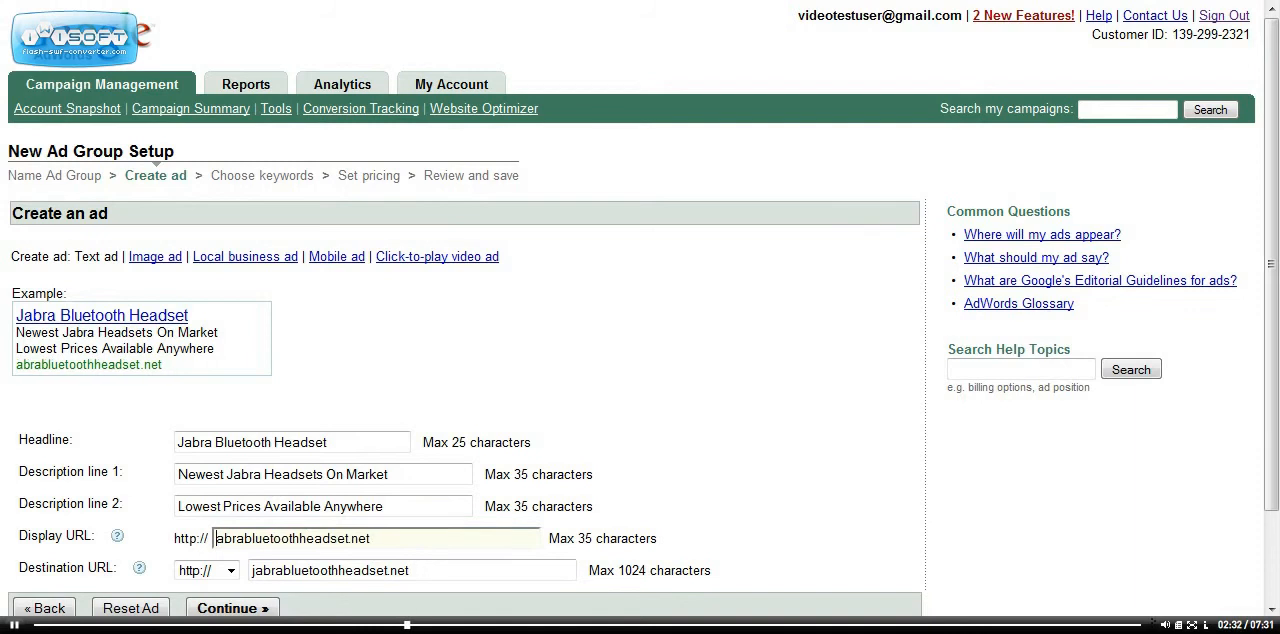
pyautogui.write('J')
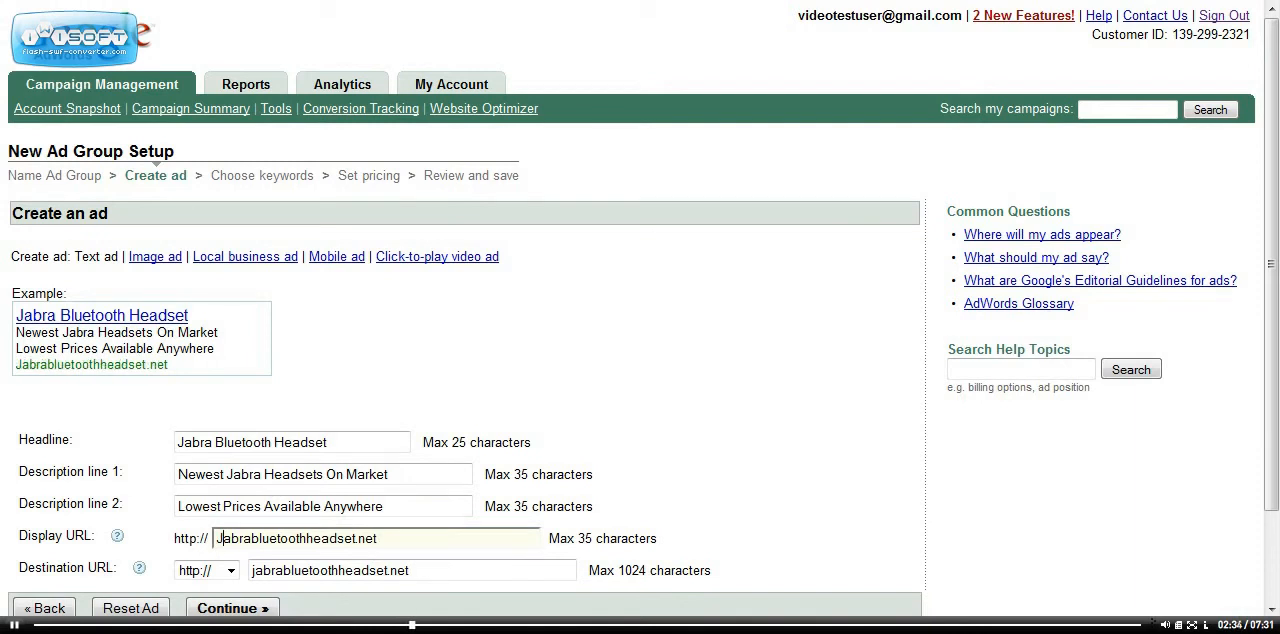
pyautogui.press('BackSpace')
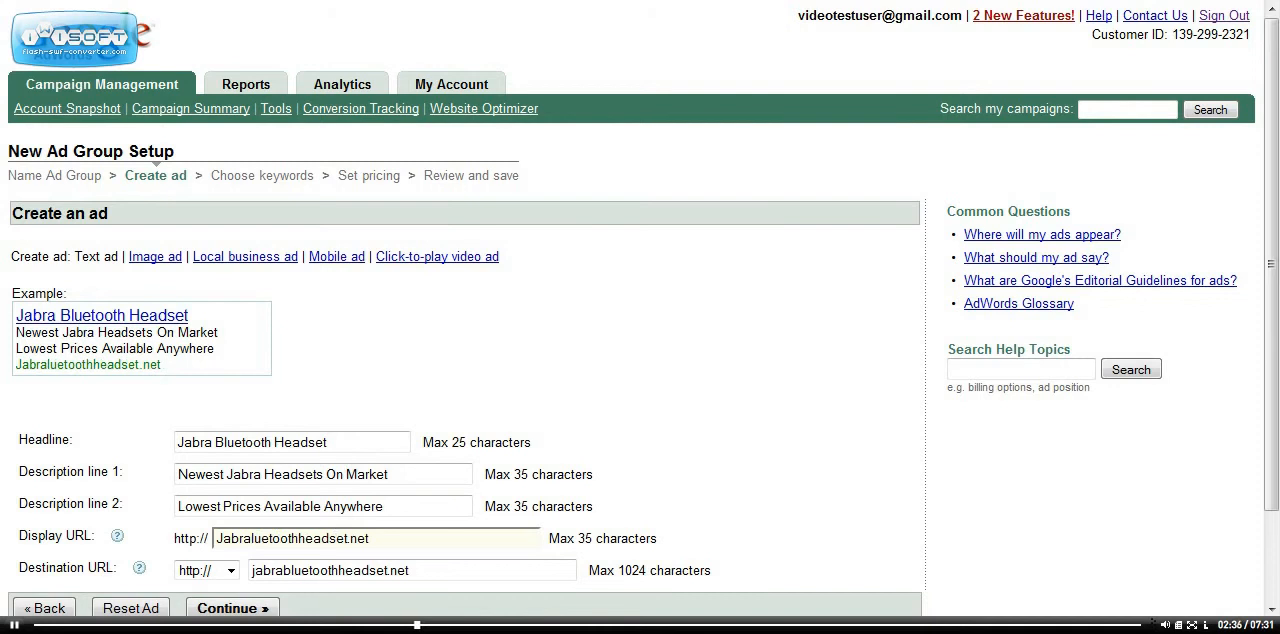
pyautogui.write('B')
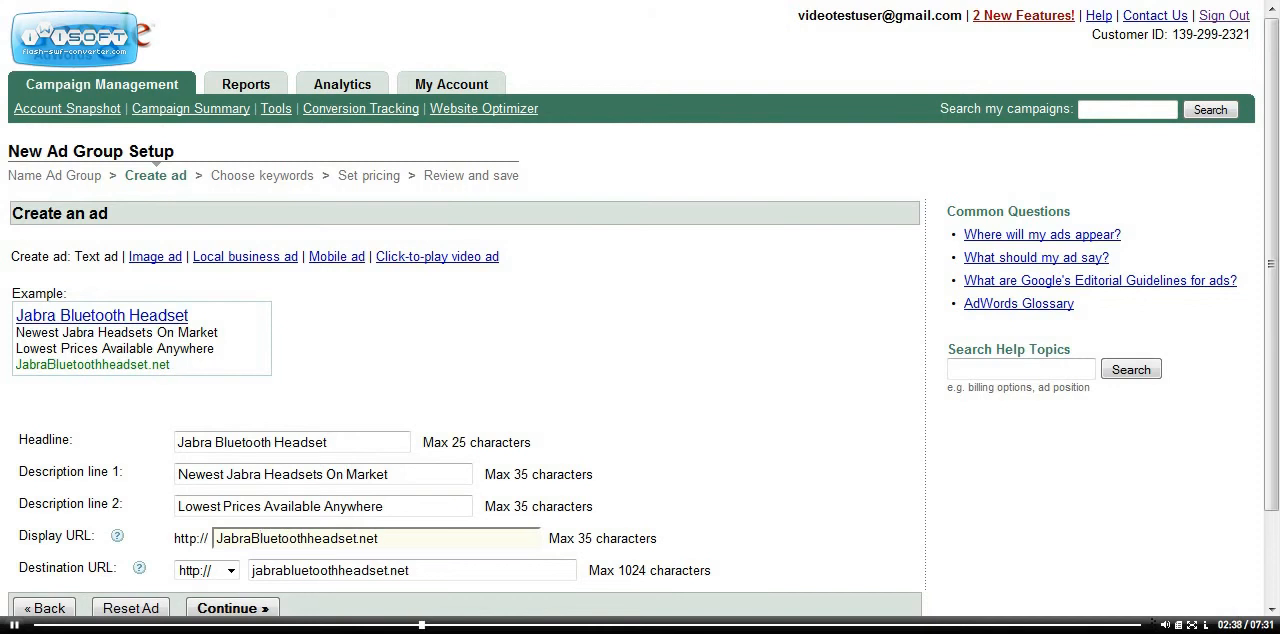
pyautogui.press('BackSpace')
pyautogui.write('H')
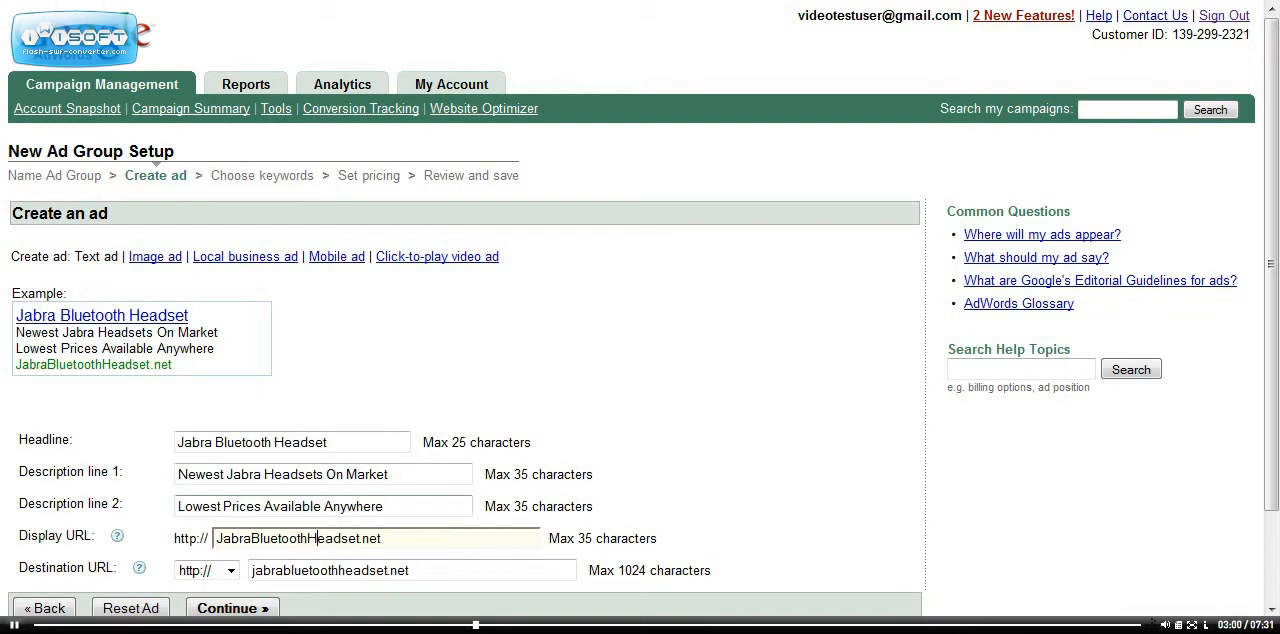
# Submit the ad text and review any editorial issues marked on its headline, description and URL fields
pyautogui.click(232, 608)
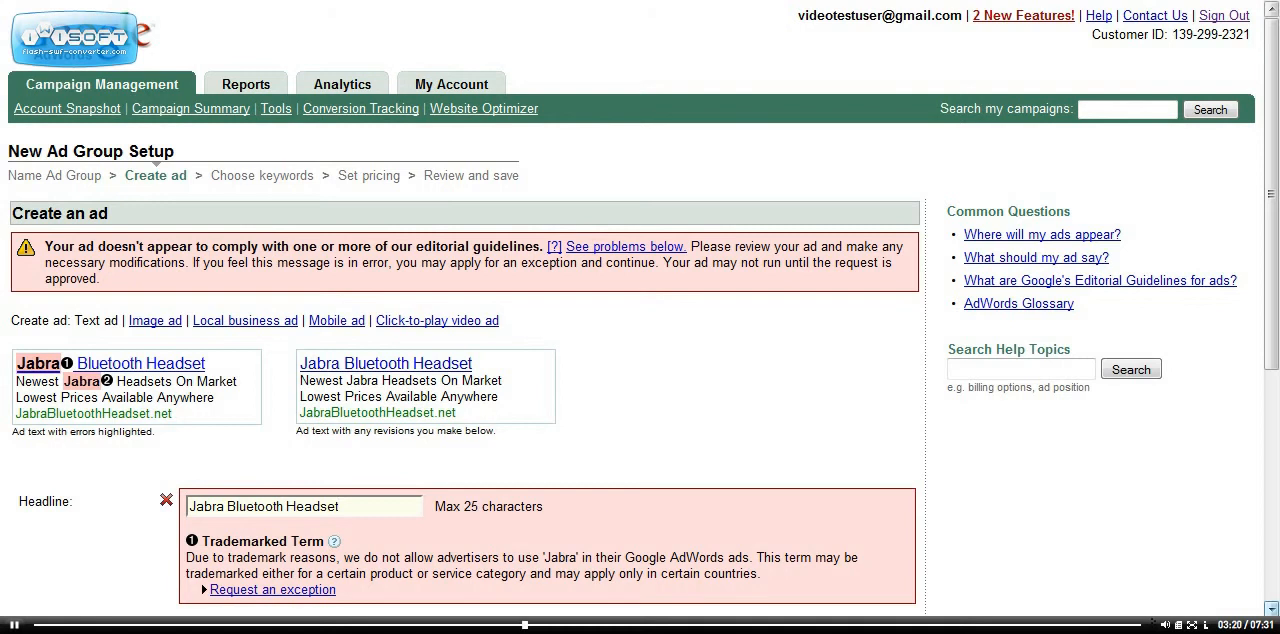
pyautogui.scroll(-3, 640, 308)
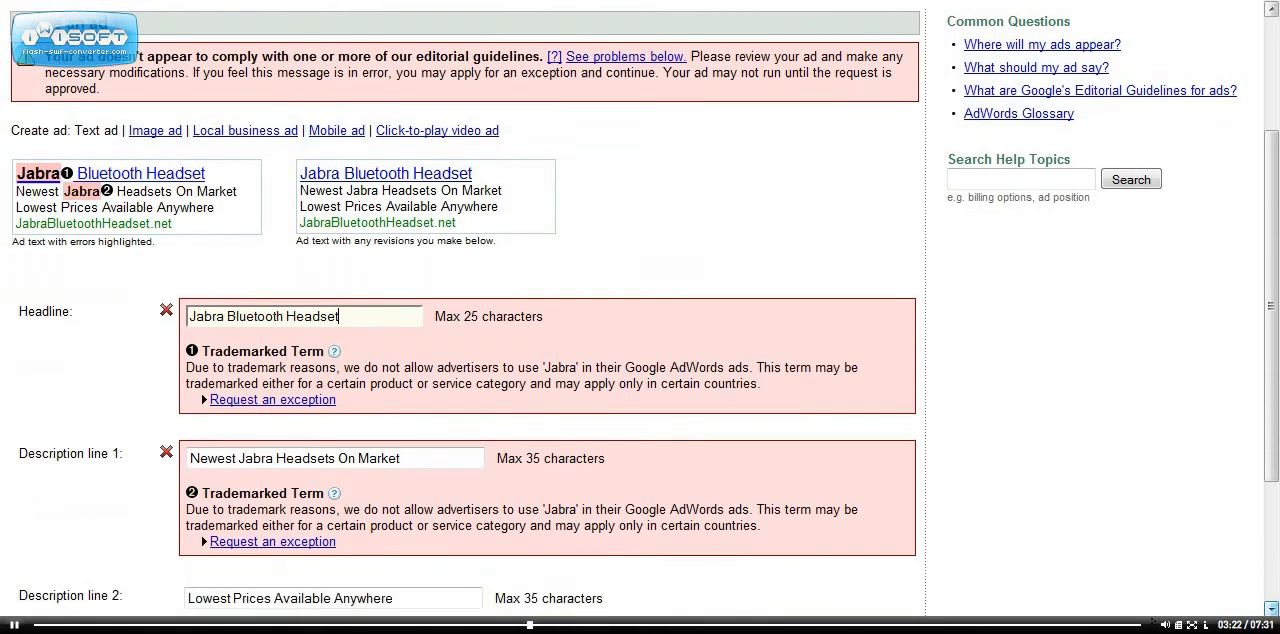
pyautogui.scroll(-2, 640, 308)
pyautogui.scroll(-2, 640, 308)
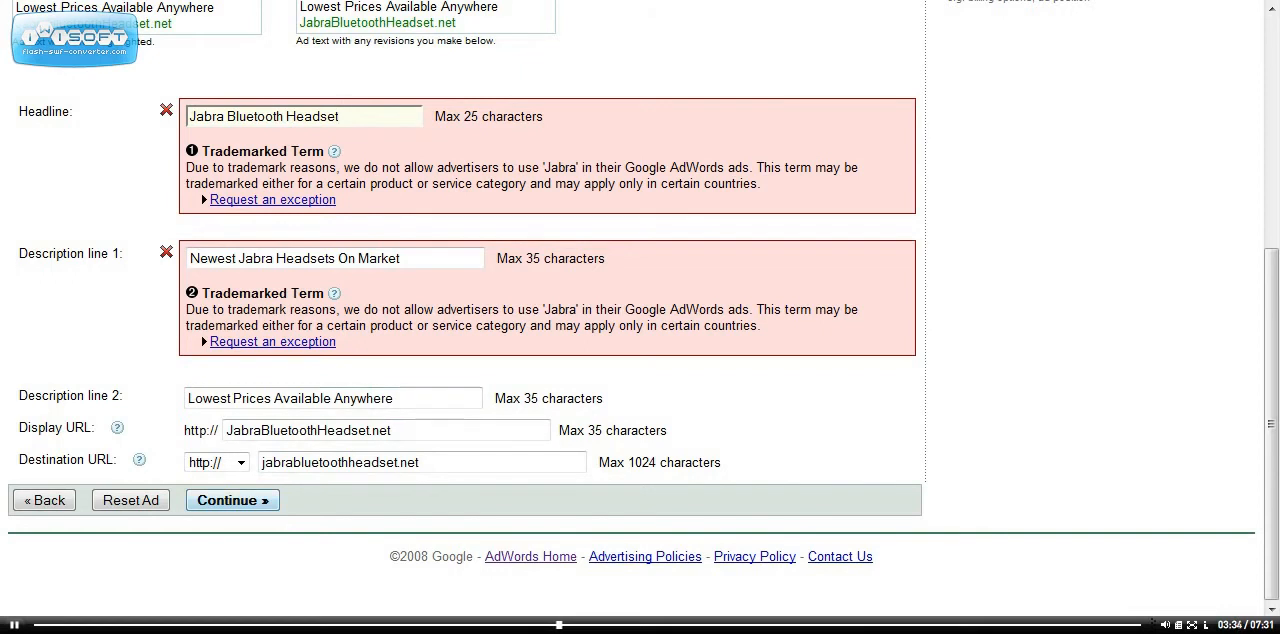
# Submit the ad text to reach keyword selection and enter jabra bluetooth headset as the first keyword
pyautogui.click(232, 500)
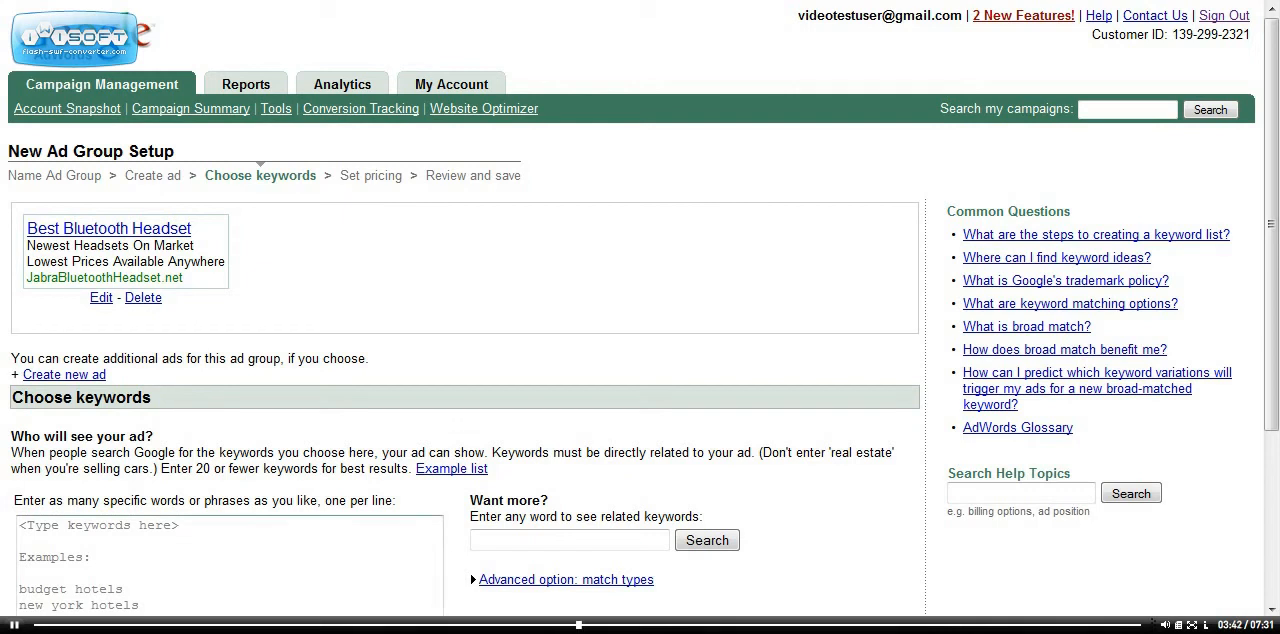
pyautogui.click(229, 565)
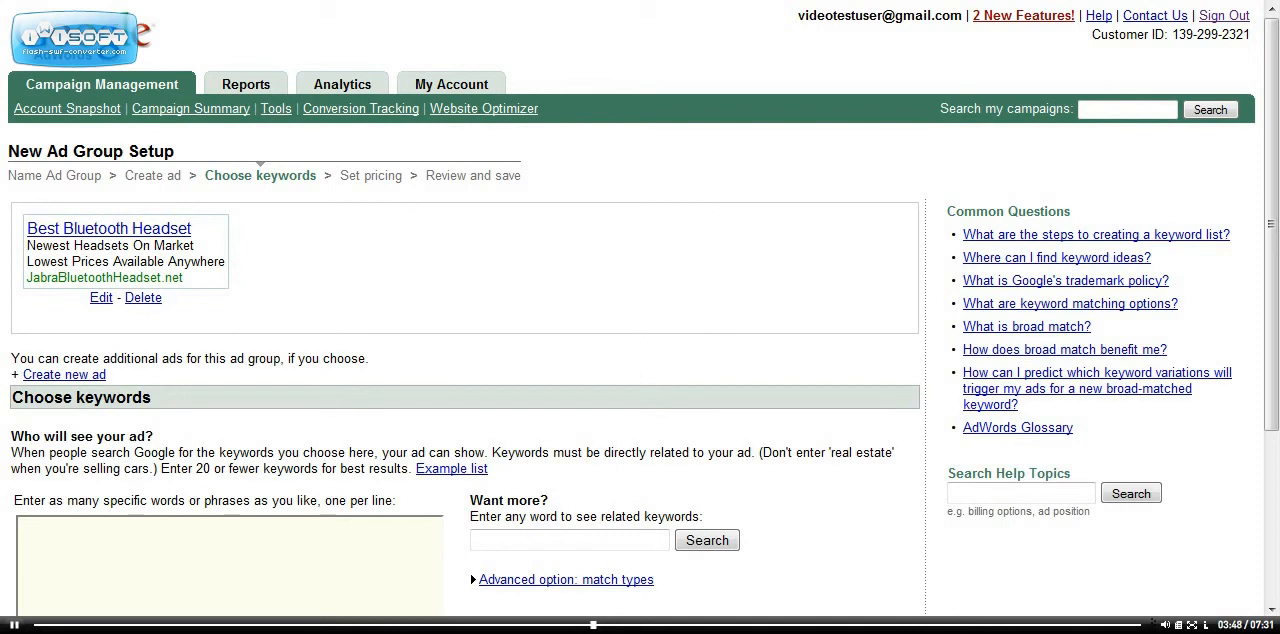
pyautogui.write('jabra bluetooth headset')
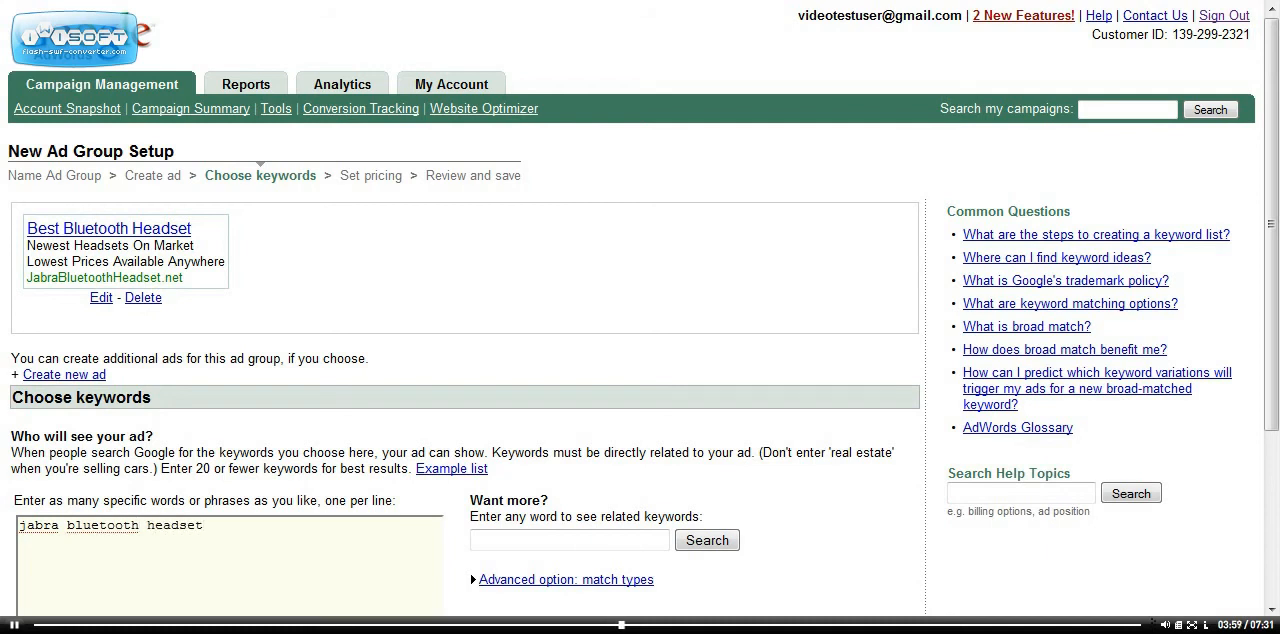
# Add jawbone headset as the second keyword on its own line and continue to the pricing stage
pyautogui.press('Return')
pyautogui.write('jawbone headset')
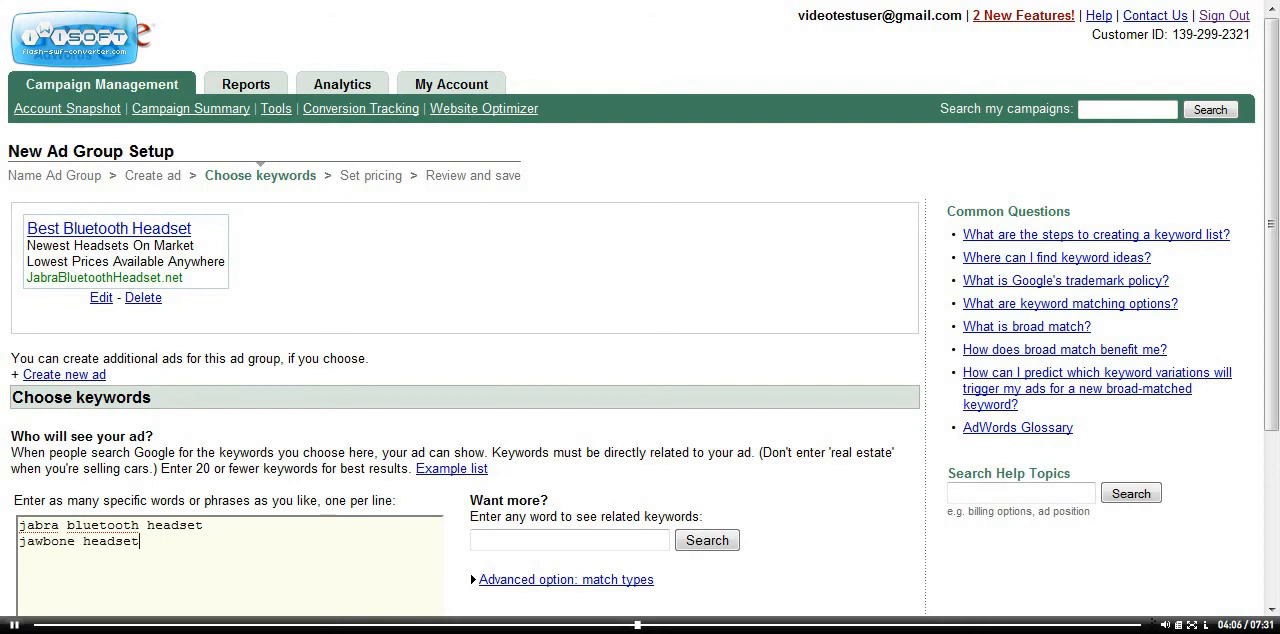
pyautogui.press('Return')
pyautogui.scroll(-5, 640, 308)
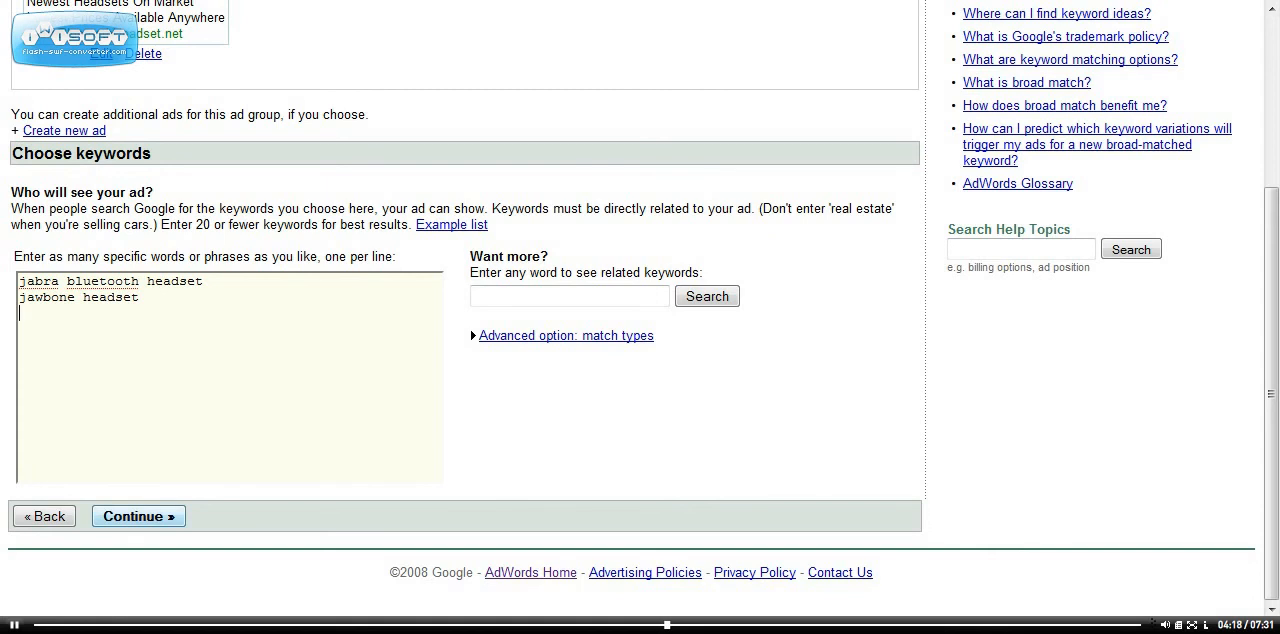
pyautogui.click(139, 517)
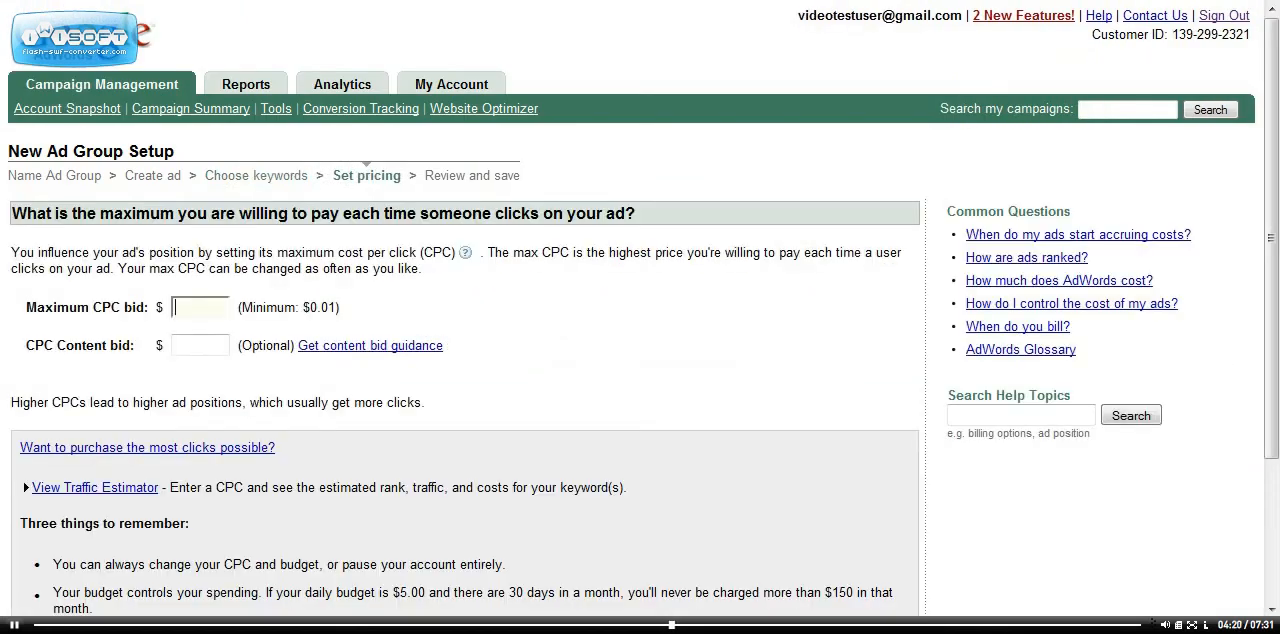
# Set the ad group's maximum CPC bid to $3.00
pyautogui.write('3')
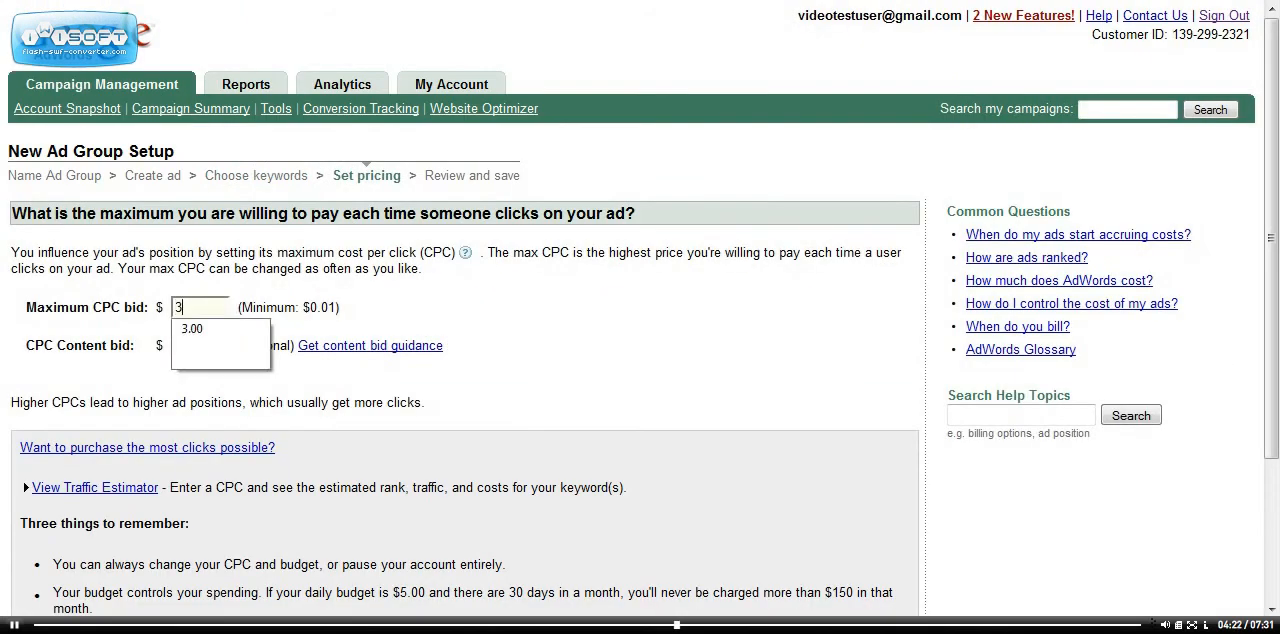
pyautogui.press('Down')
pyautogui.press('Return')
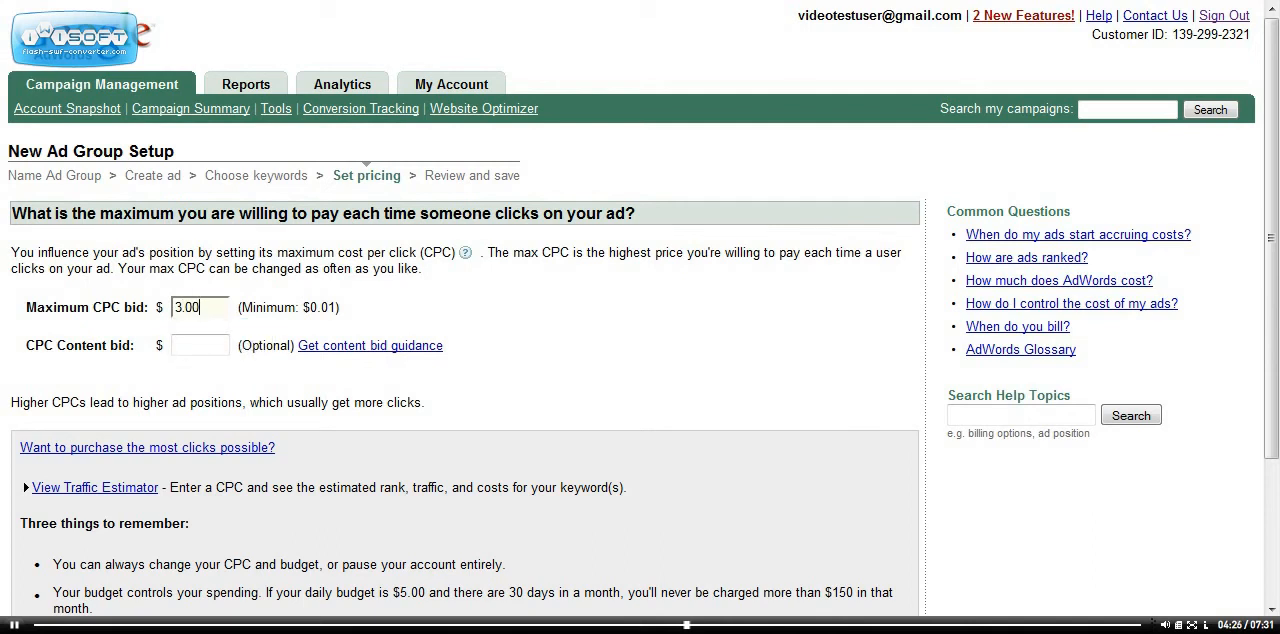
# Open the Traffic Estimator and examine the estimated CPC, ad positions, clicks and daily cost for both keywords
pyautogui.click(95, 488)
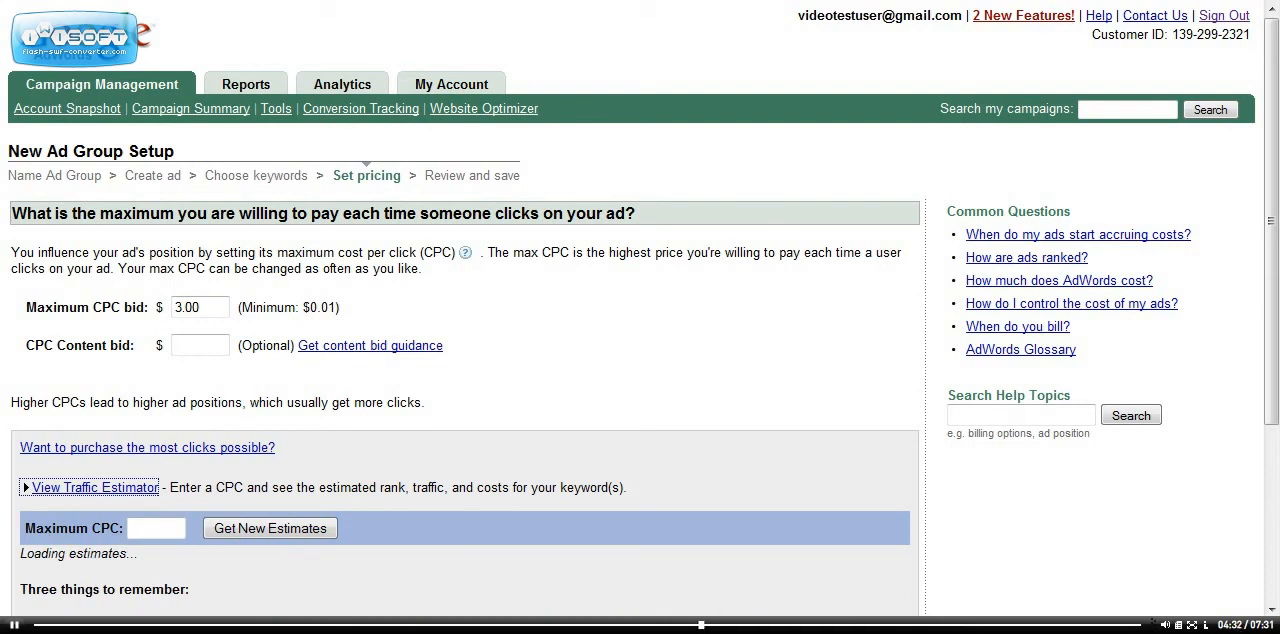
pyautogui.click(1271, 608)
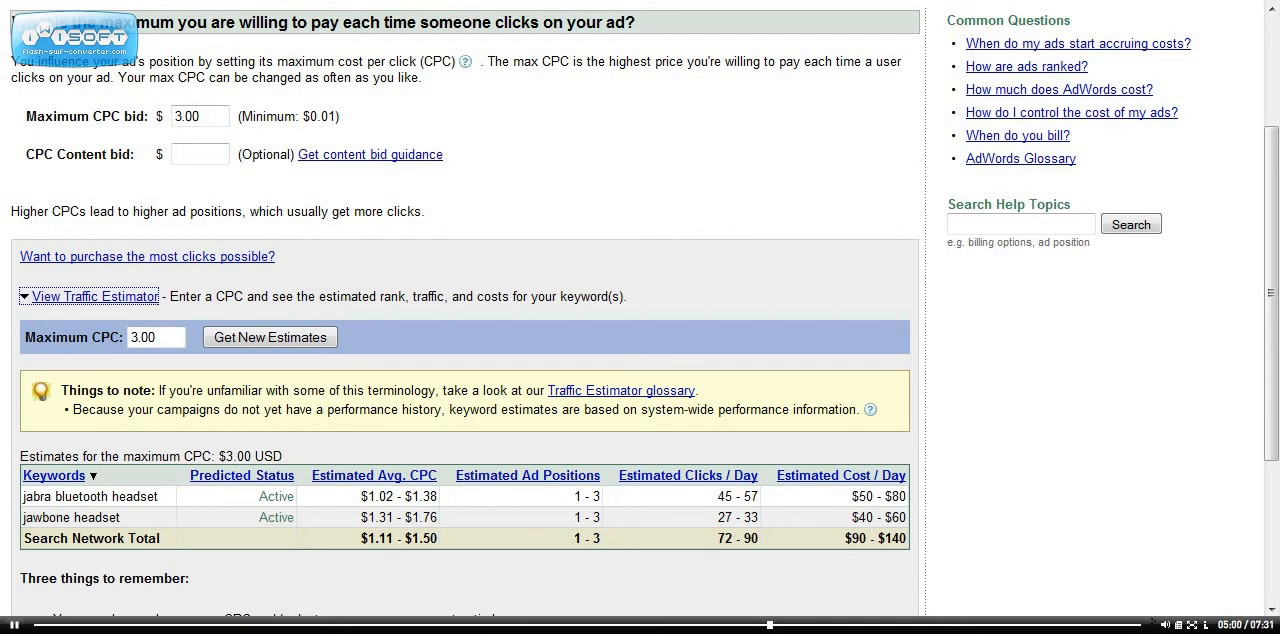
pyautogui.scroll(-5, 465, 300)
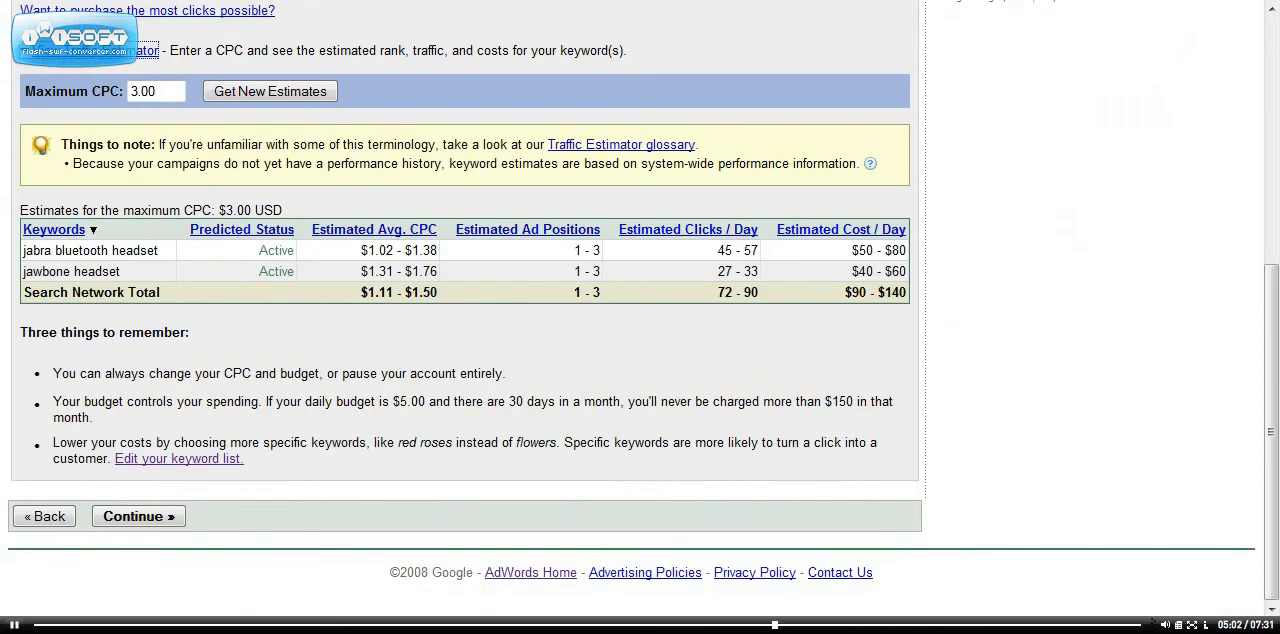
# Return to the keyword list and paste two more copies of both keywords below the original pair
pyautogui.click(44, 517)
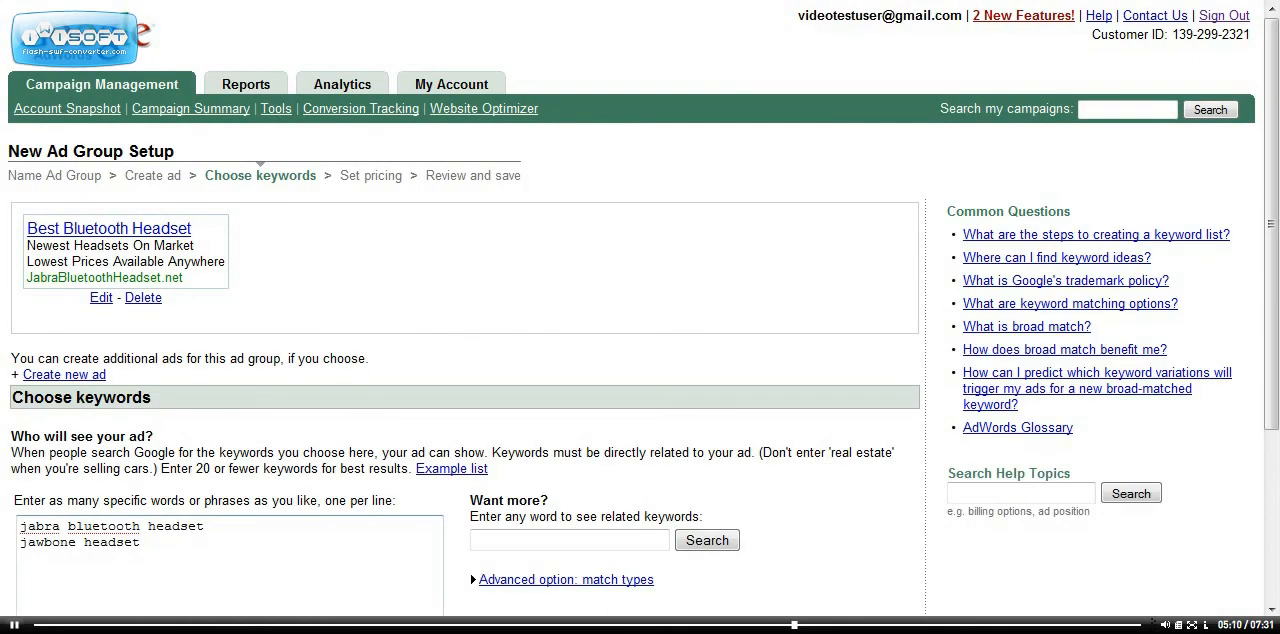
pyautogui.click(166, 544)
pyautogui.press('Return')
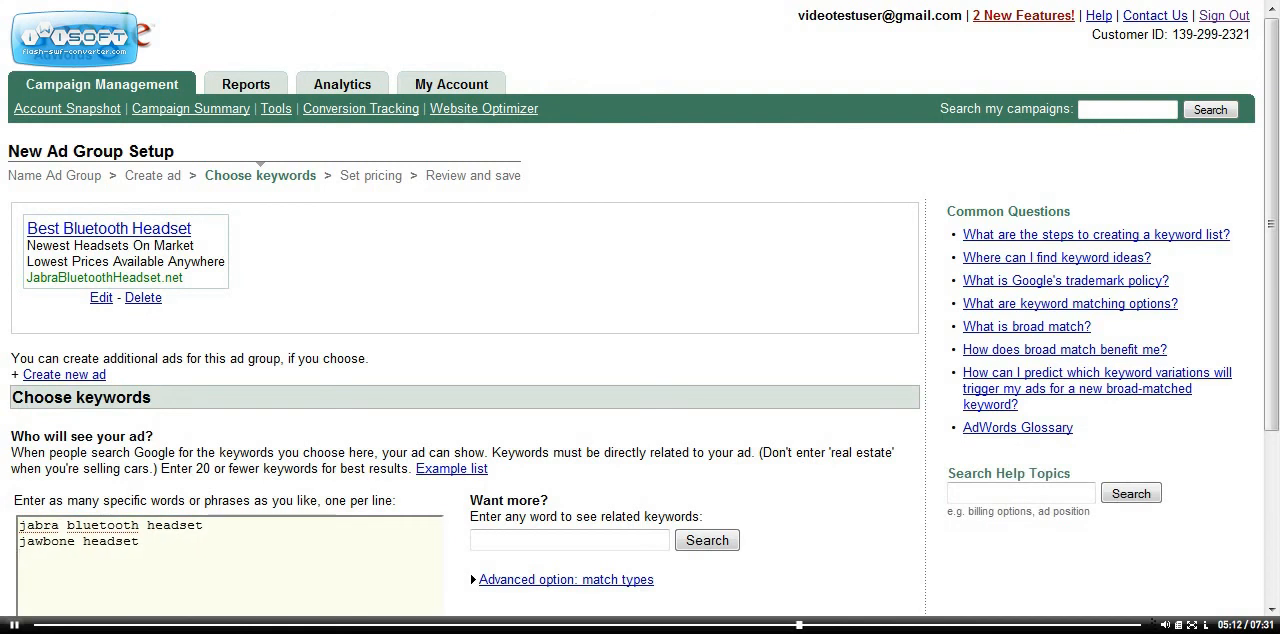
pyautogui.hotkey('ctrl', 'a')
pyautogui.hotkey('ctrl', 'c')
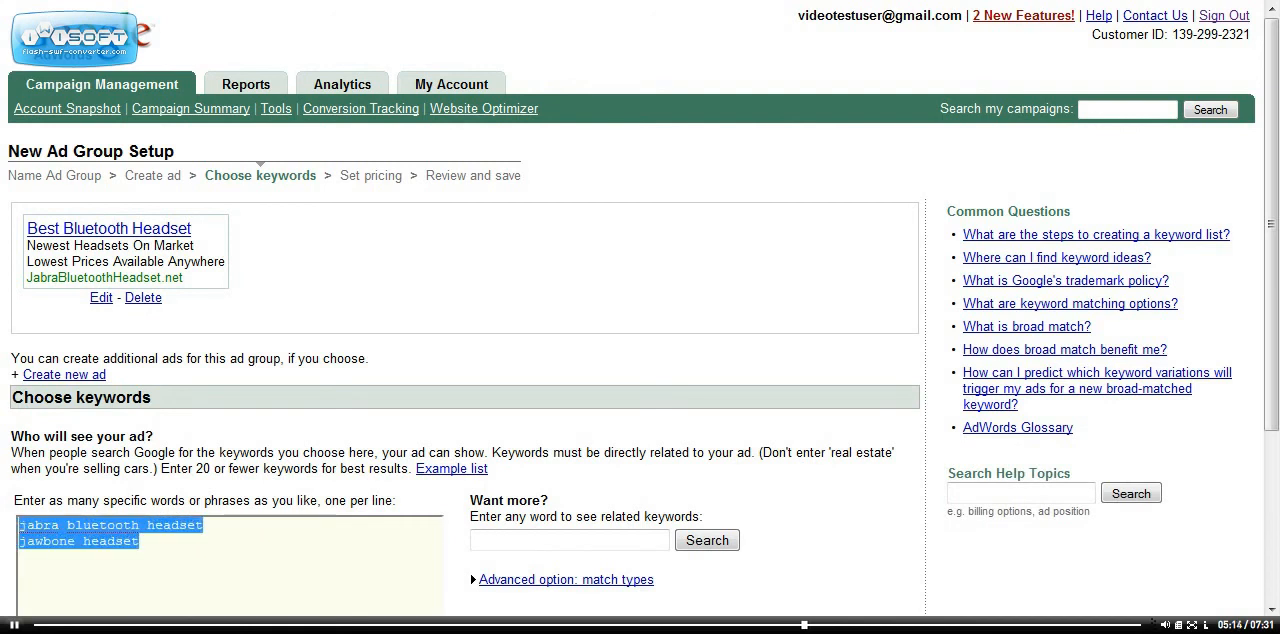
pyautogui.rightClick(56, 537)
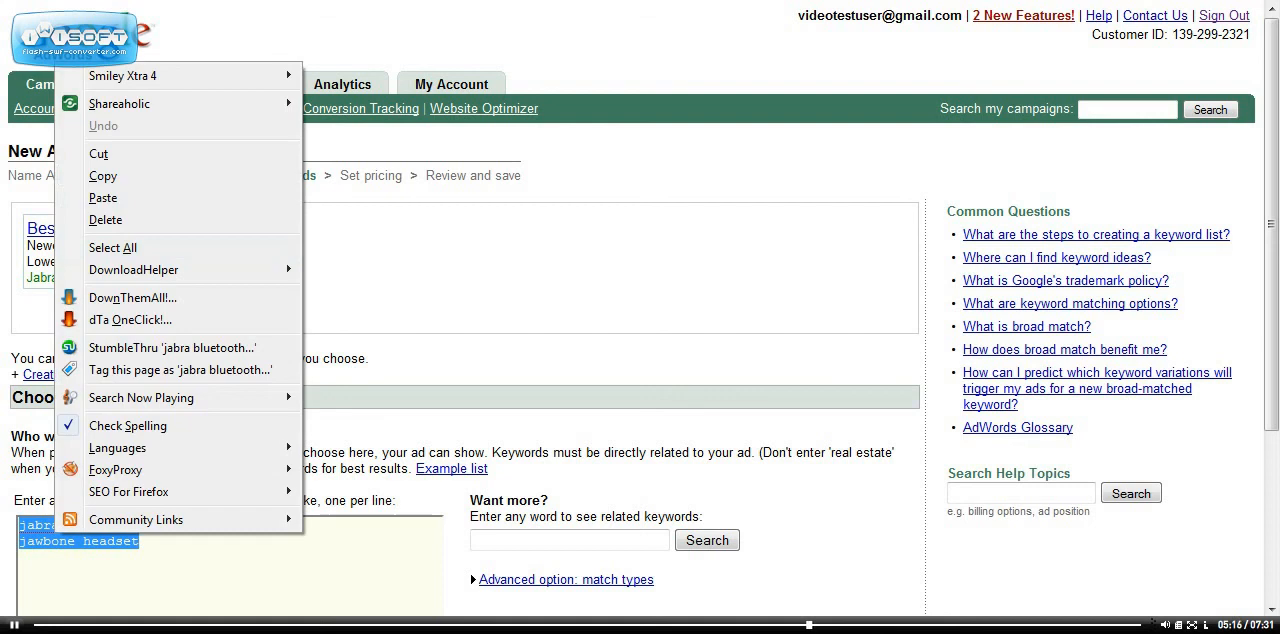
pyautogui.click(103, 175)
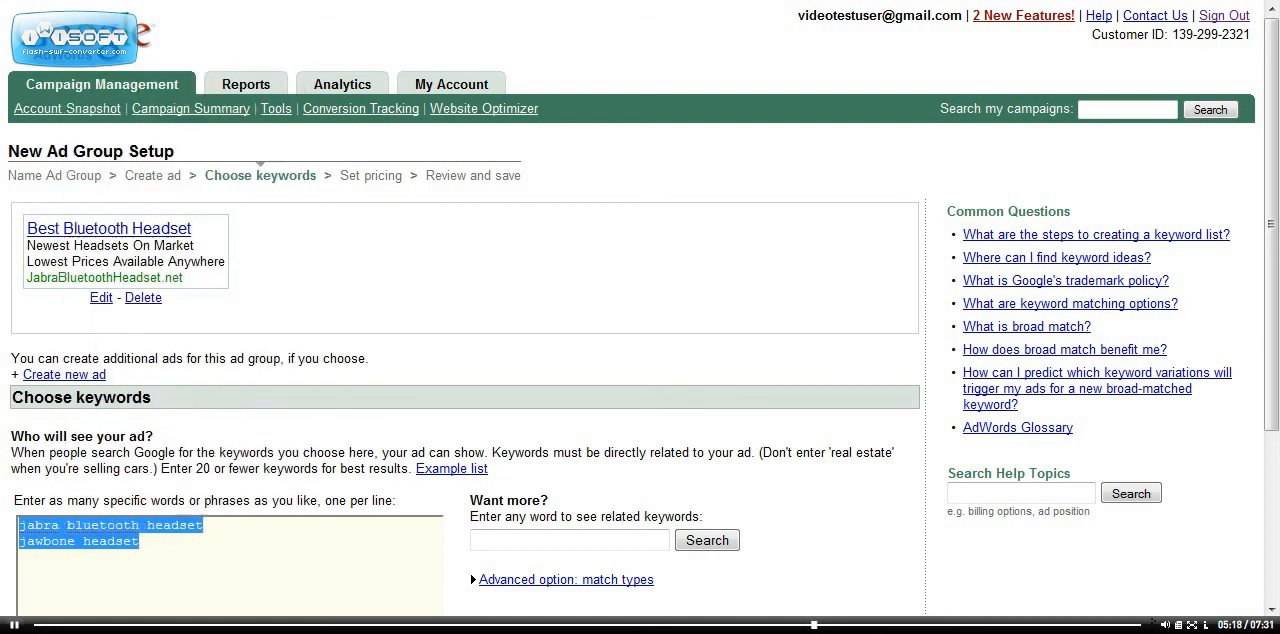
pyautogui.press('Right')
pyautogui.press('Return')
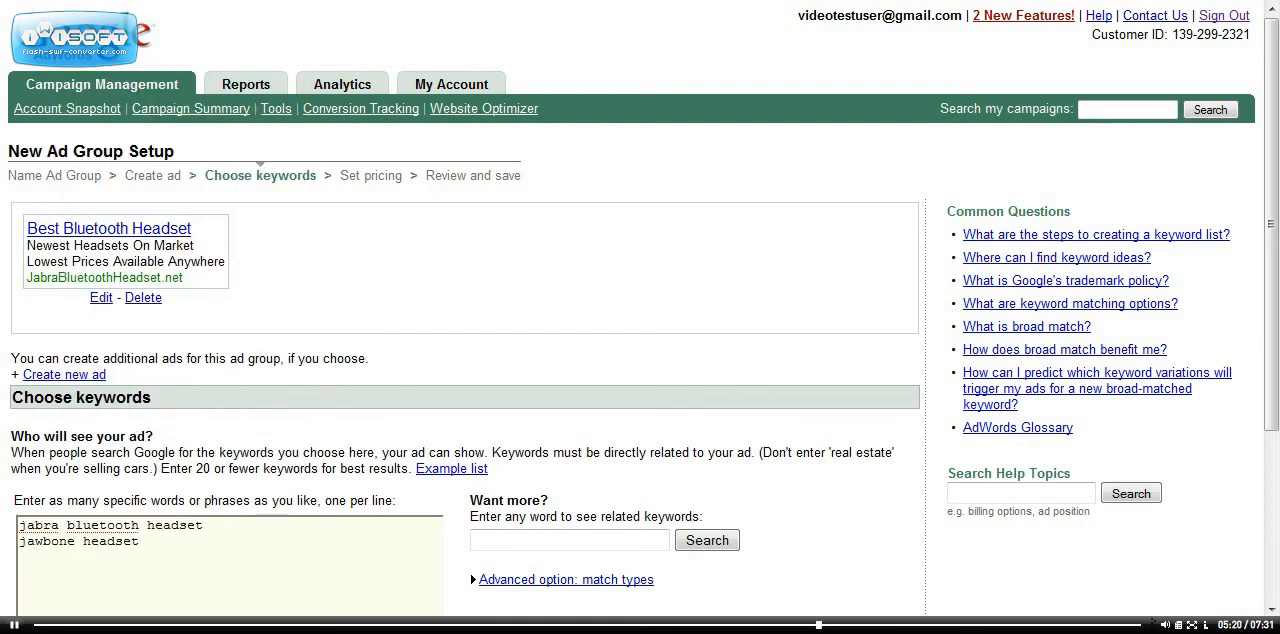
pyautogui.hotkey('ctrl', 'v')
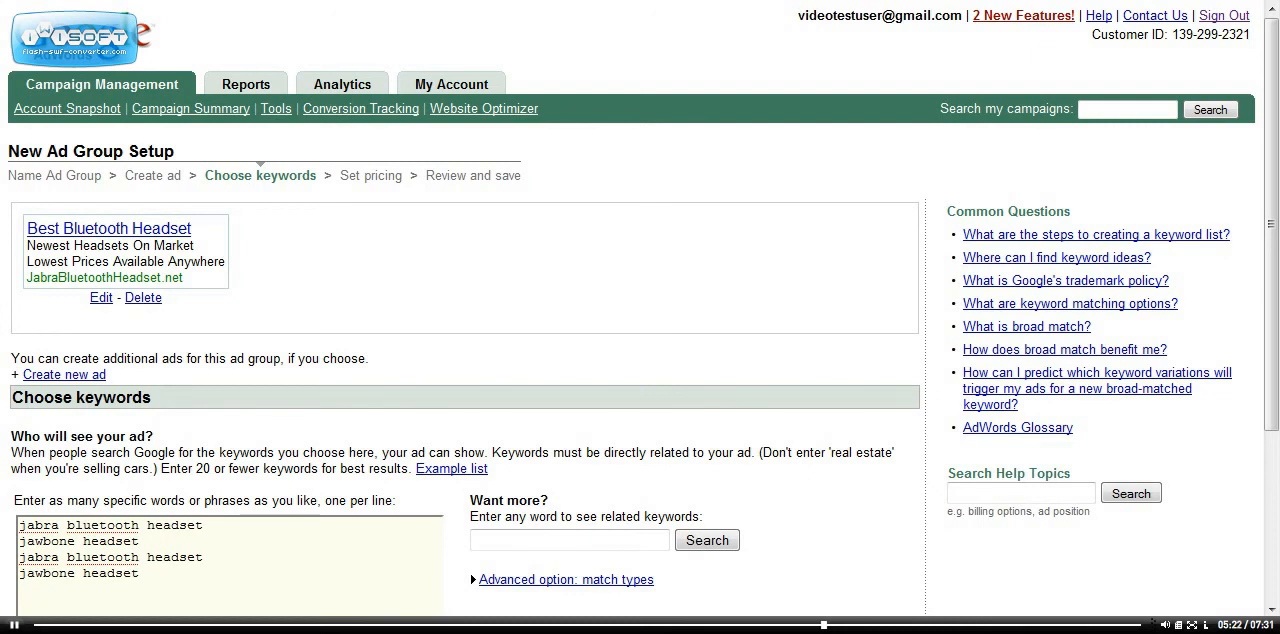
pyautogui.hotkey('ctrl', 'v')
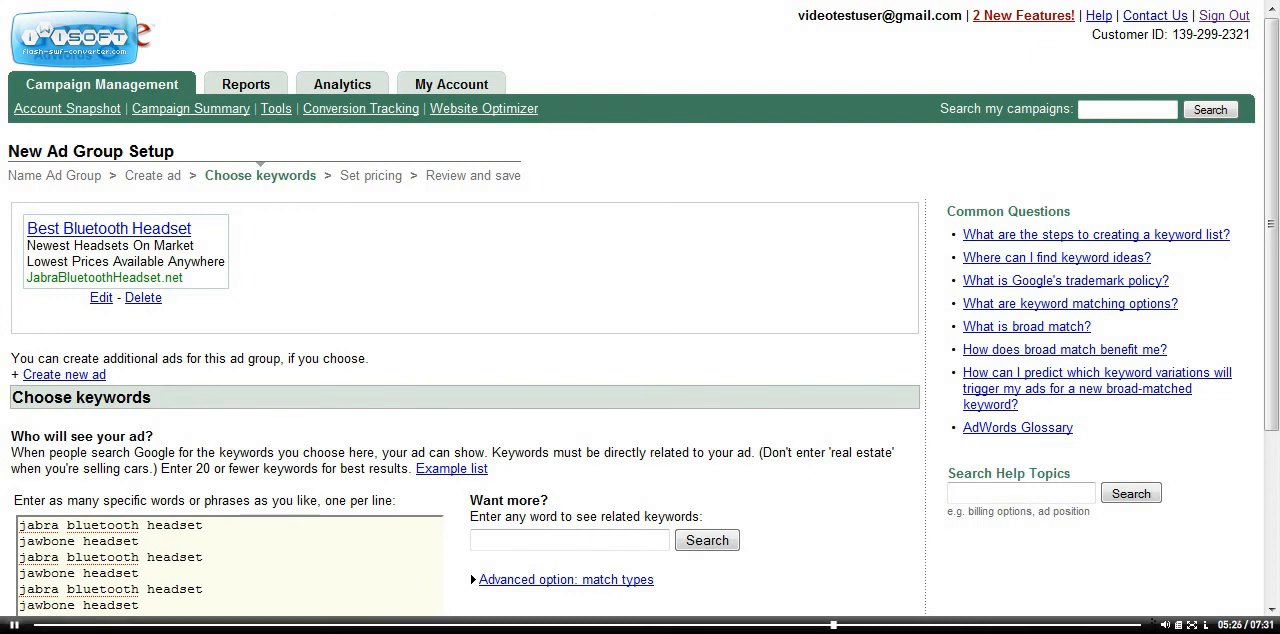
# Enclose the second copies of jabra bluetooth headset and jawbone headset in double quotation marks
pyautogui.write('"')
pyautogui.write('"')
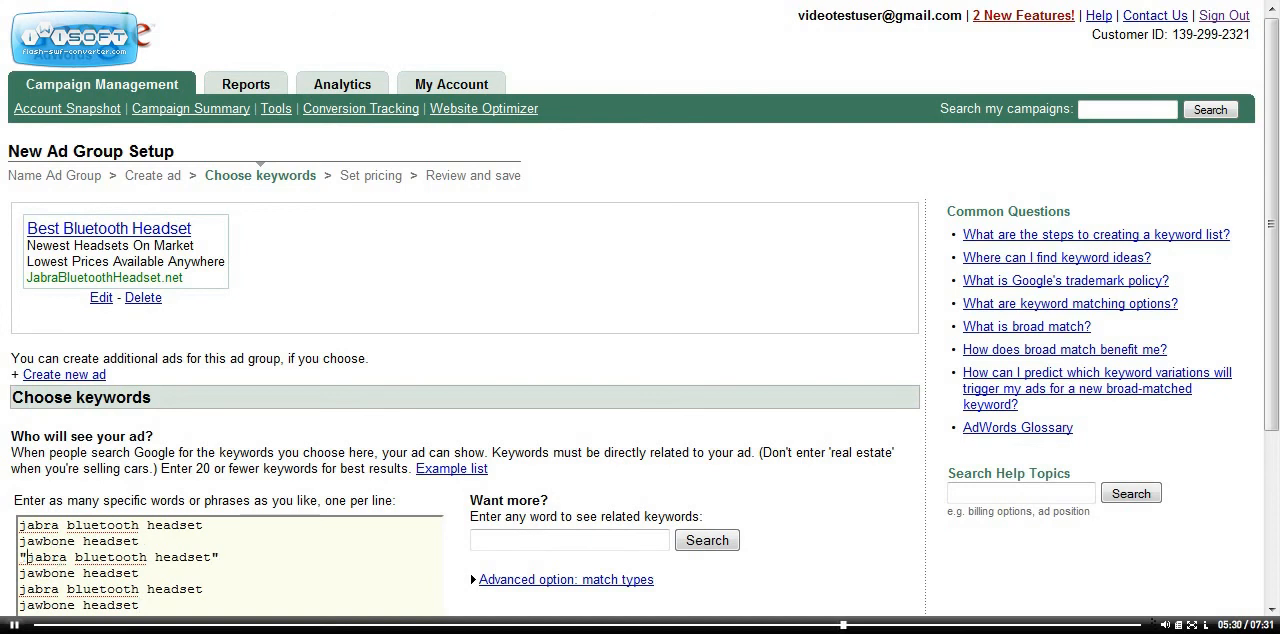
pyautogui.click(20, 573)
pyautogui.write('"')
pyautogui.click(148, 573)
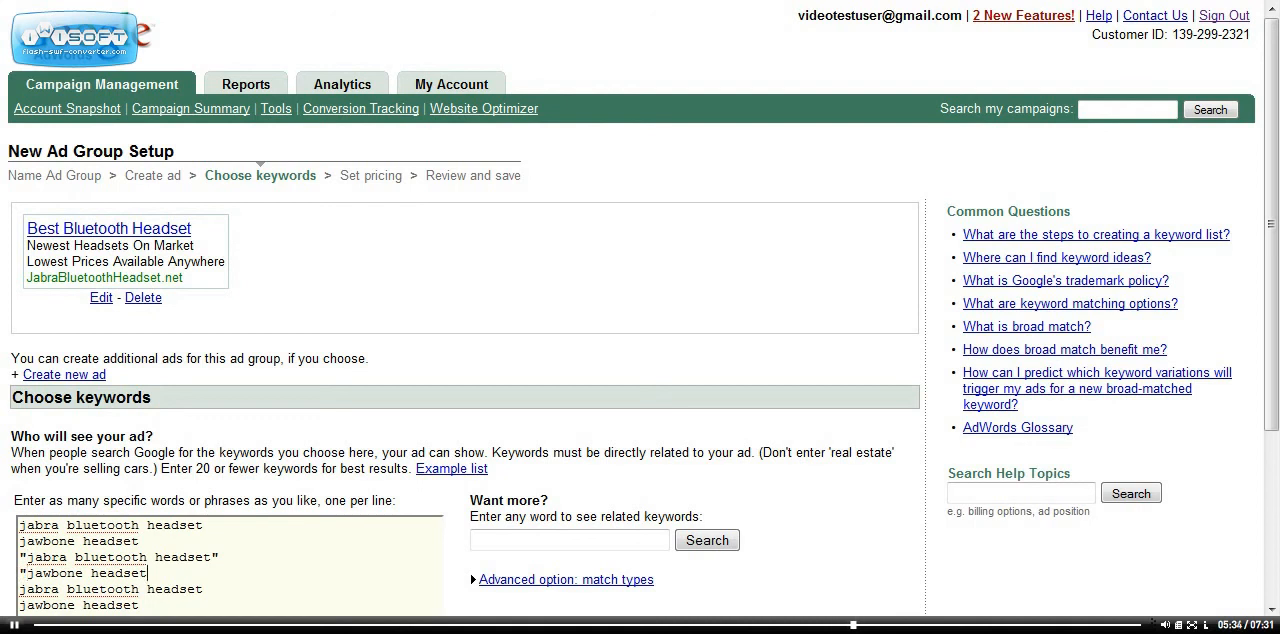
pyautogui.write('"')
# Enclose the third copies of jabra bluetooth headset and jawbone headset in square brackets
pyautogui.click(204, 589)
pyautogui.write('"')
pyautogui.press('BackSpace')
pyautogui.press('Home')
pyautogui.write('[')
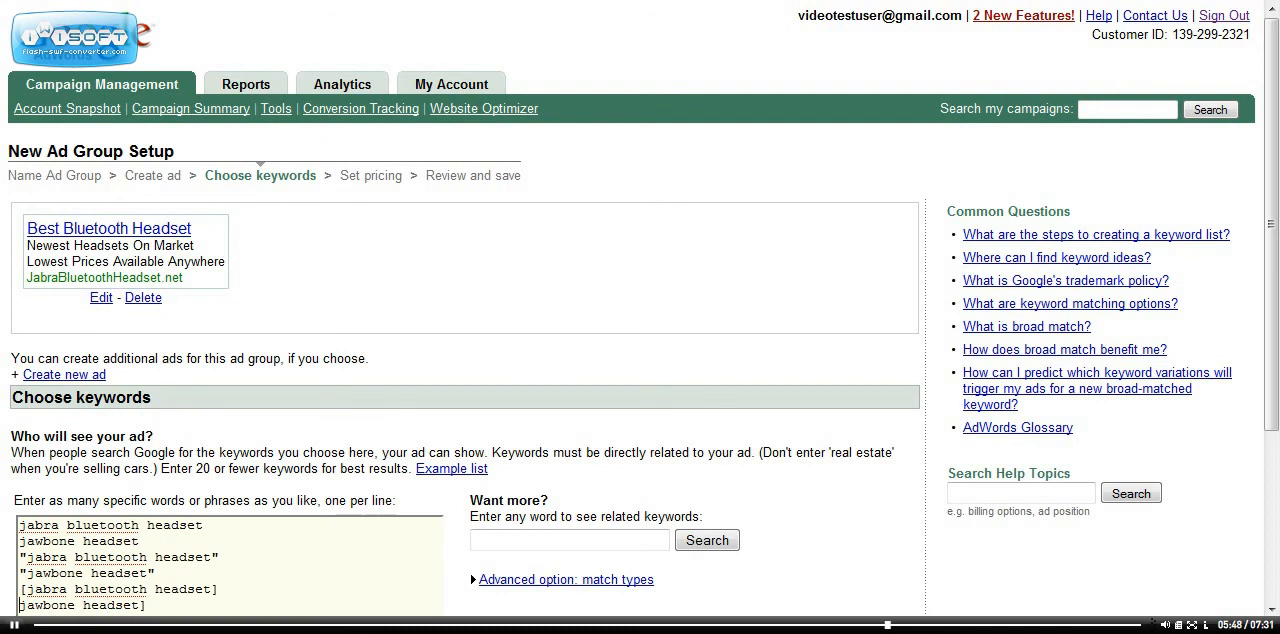
pyautogui.write('[')
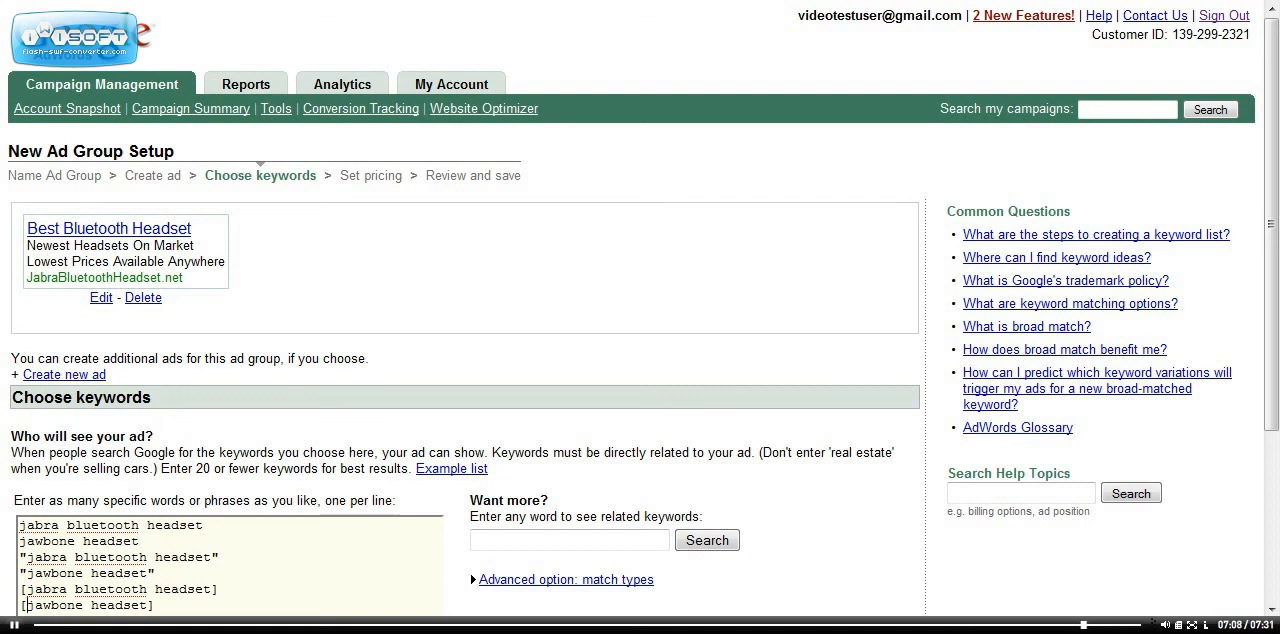
# Submit the expanded keyword list, proceed to the final setup stage and review the ad group's selections
pyautogui.scroll(-5, 640, 317)
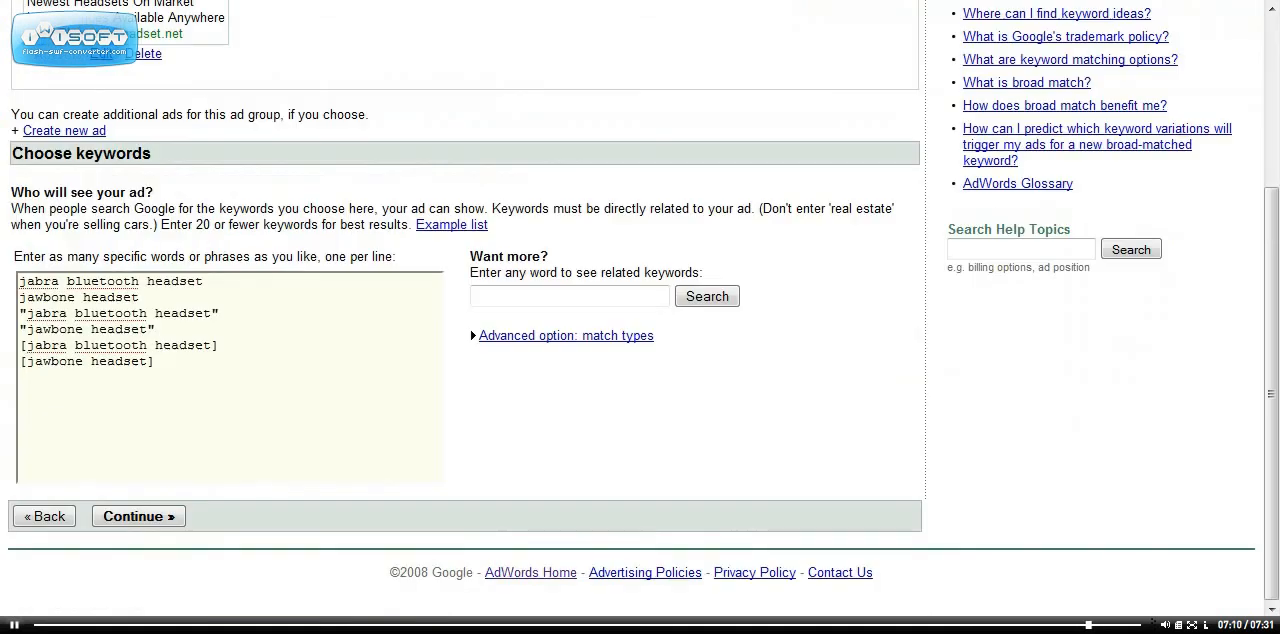
pyautogui.click(139, 517)
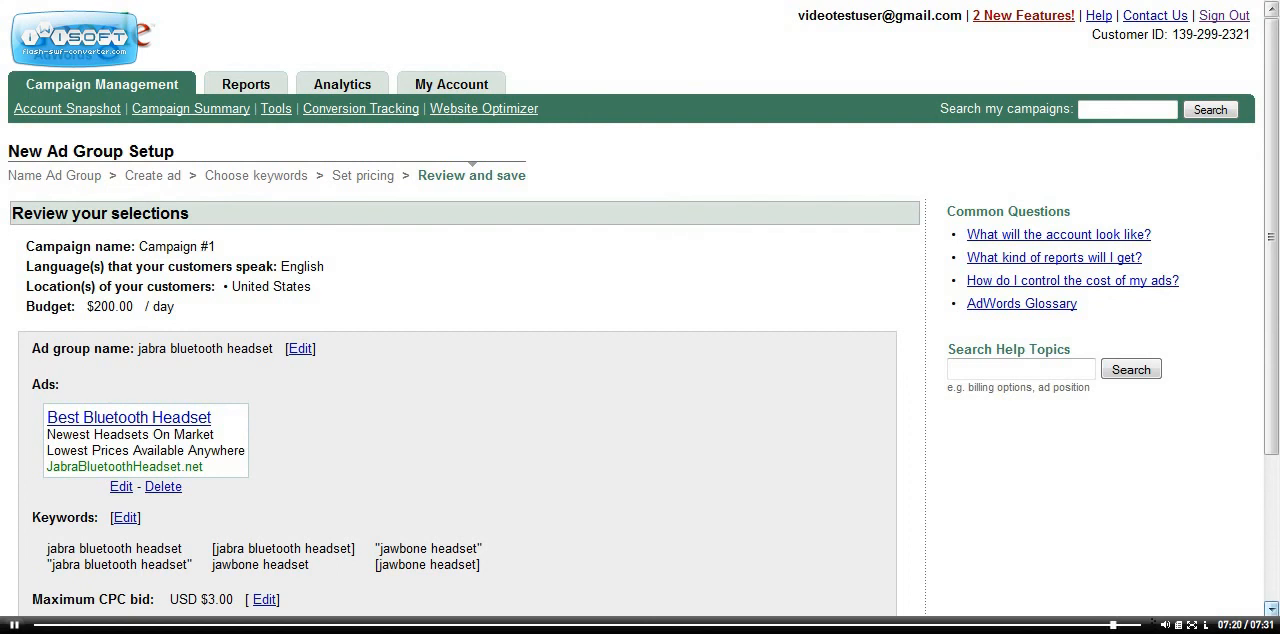
pyautogui.scroll(-4, 640, 320)
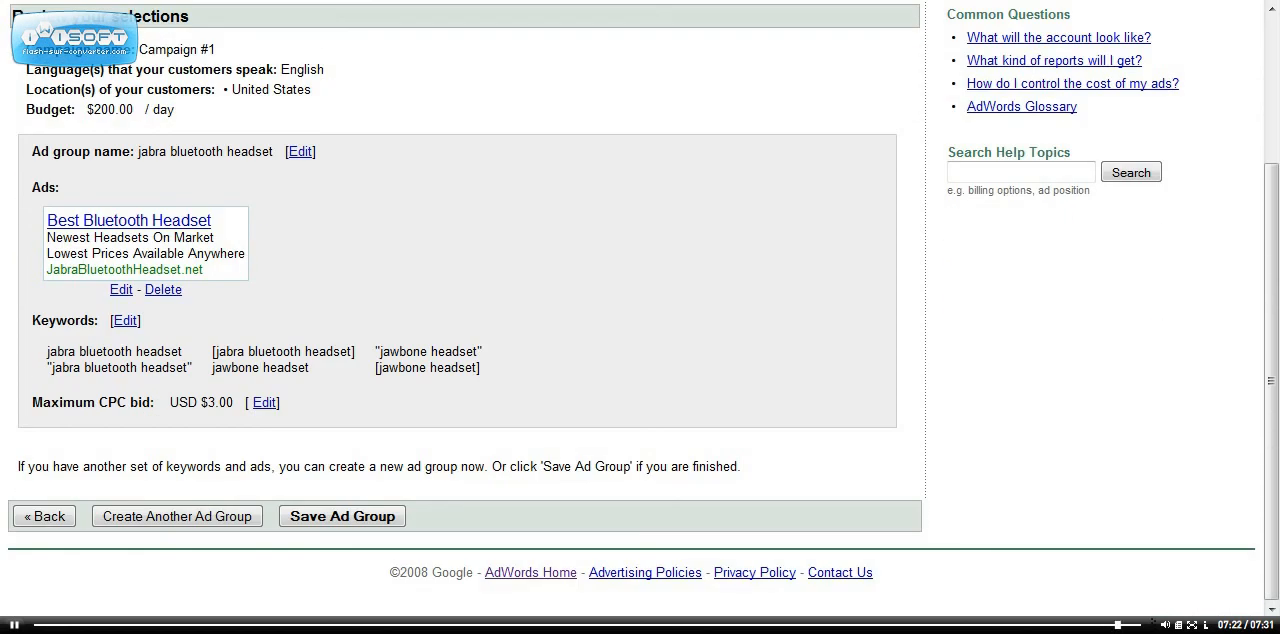